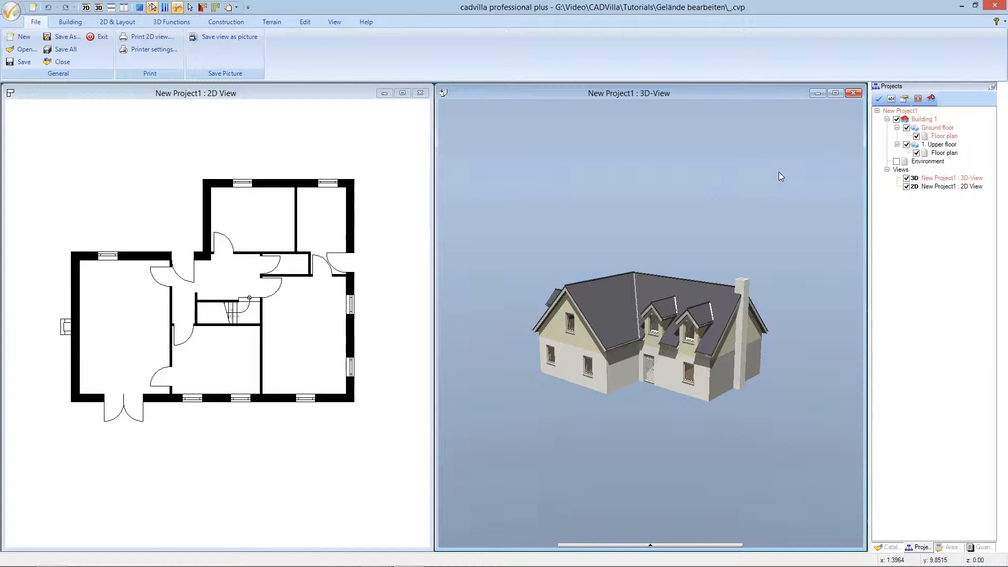
Step: Show the Environment in both the 3D and 2D views and make it the active layer
click(897, 162)
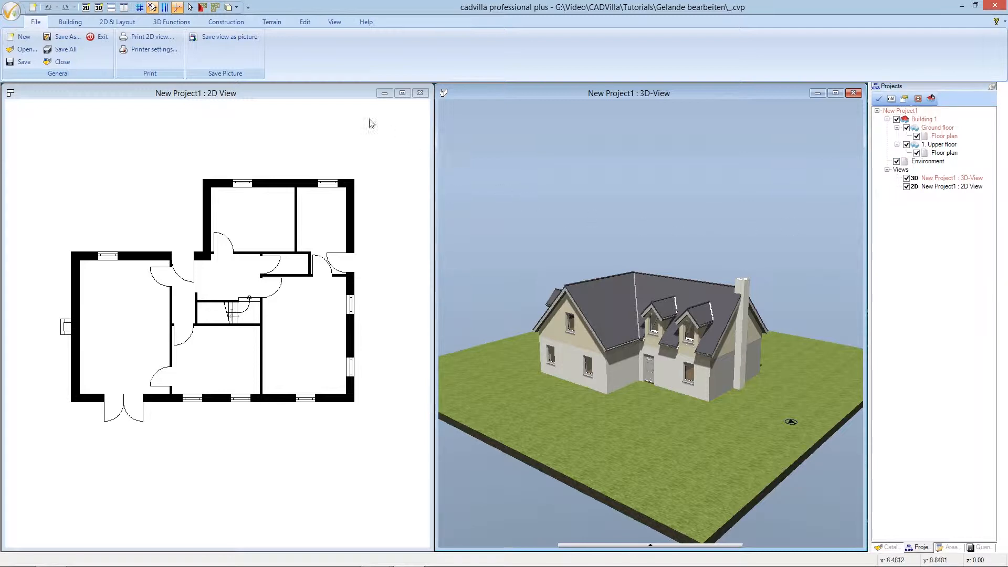
click(350, 99)
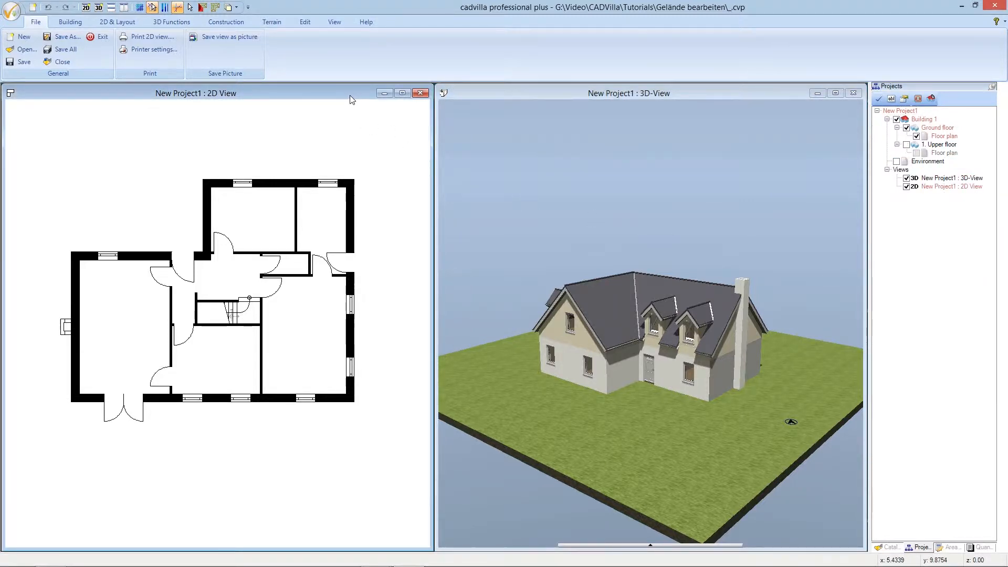
click(898, 163)
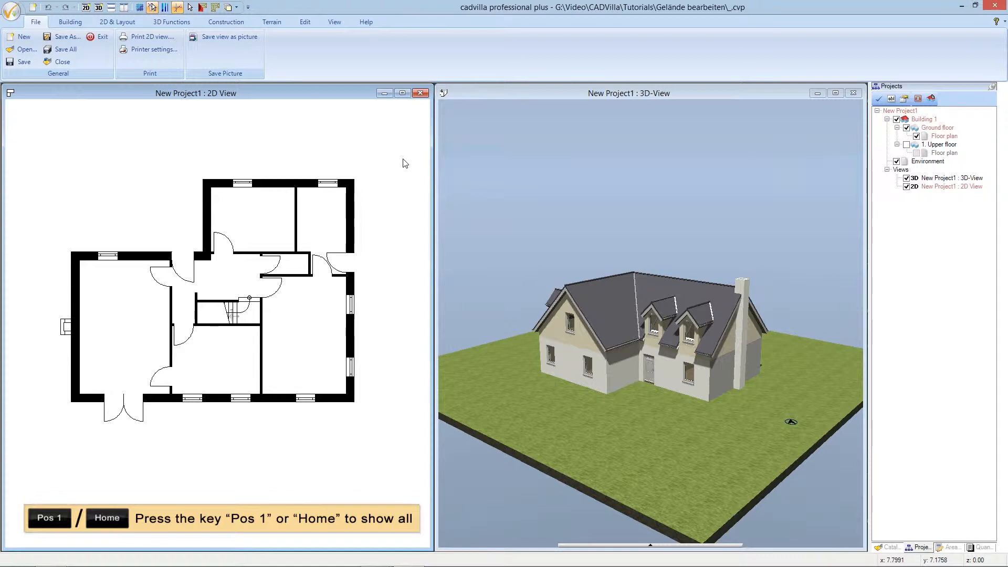
key(Home)
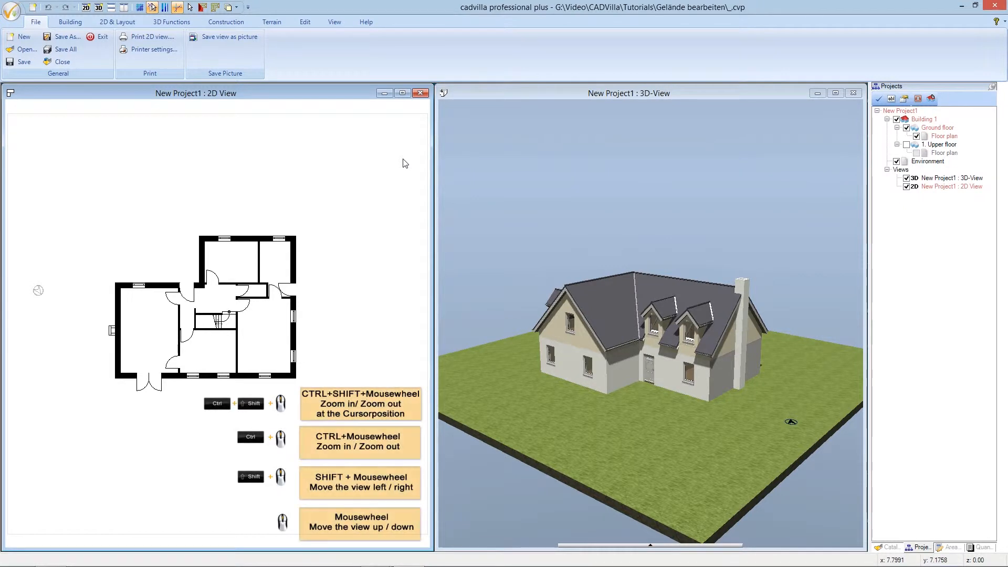
ctrl+scroll(405, 163, down, 1)
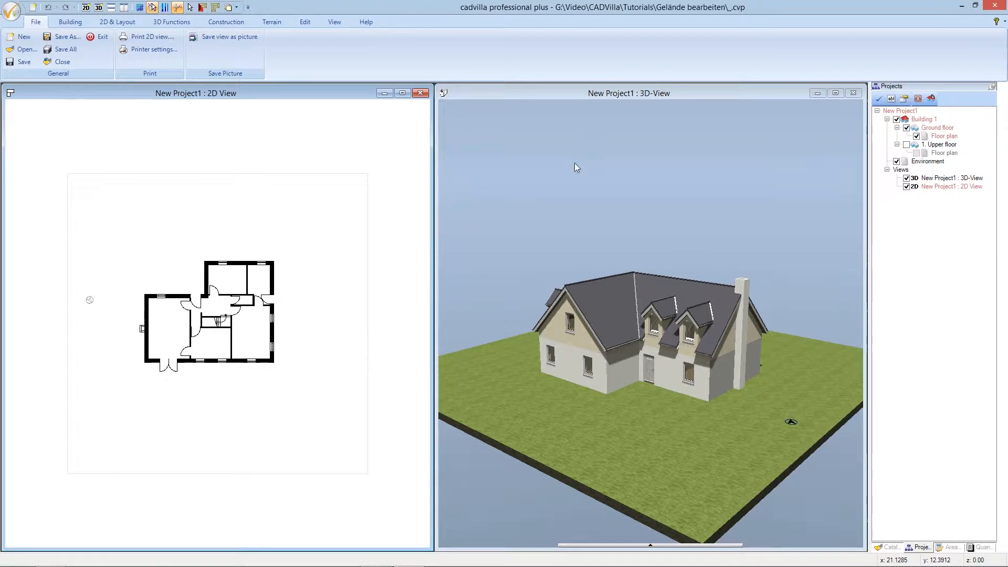
ctrl+click(925, 161)
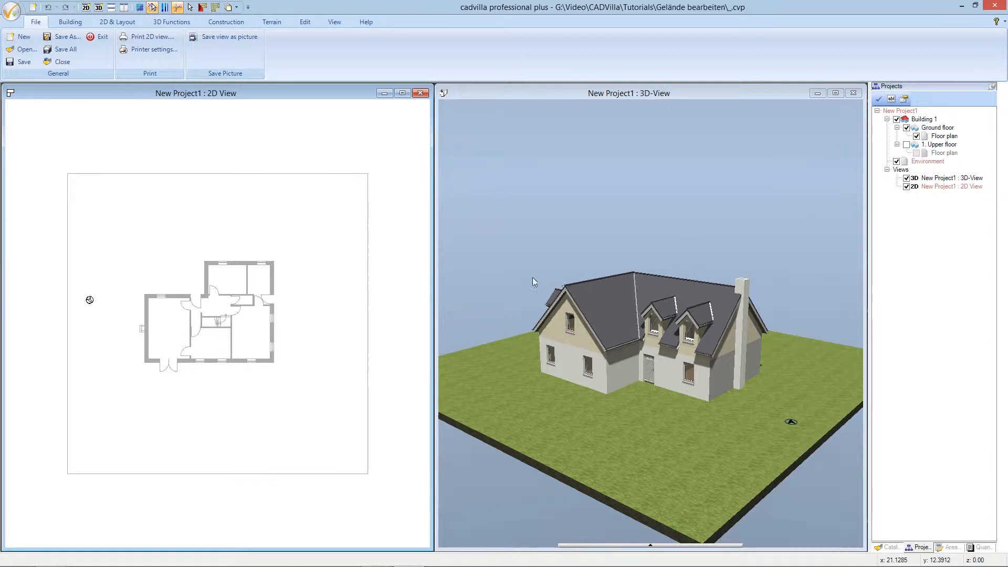
Step: Examine the terrain area's dimension, position and appearance properties, leaving them as they are
click(321, 179)
right_click(322, 179)
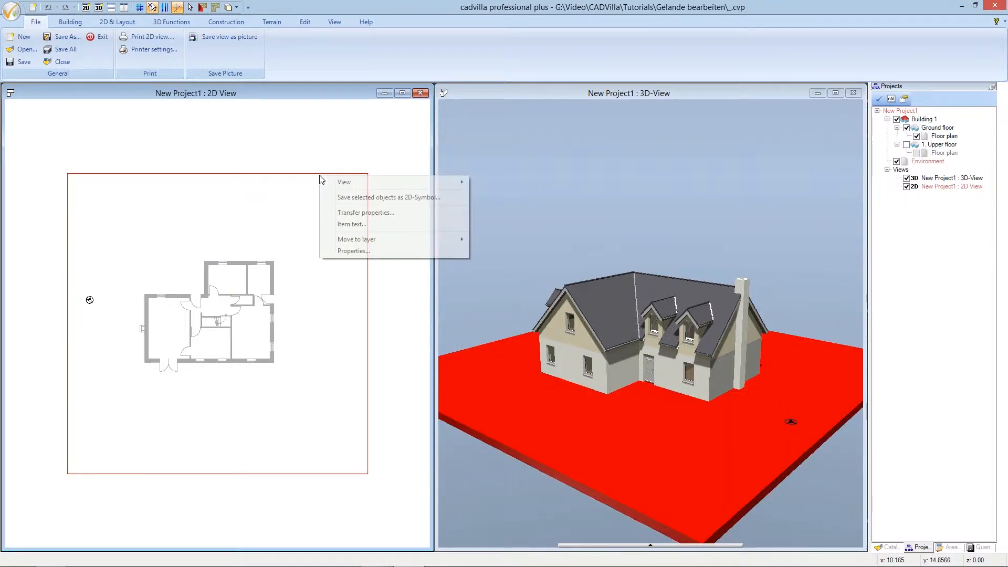
click(399, 251)
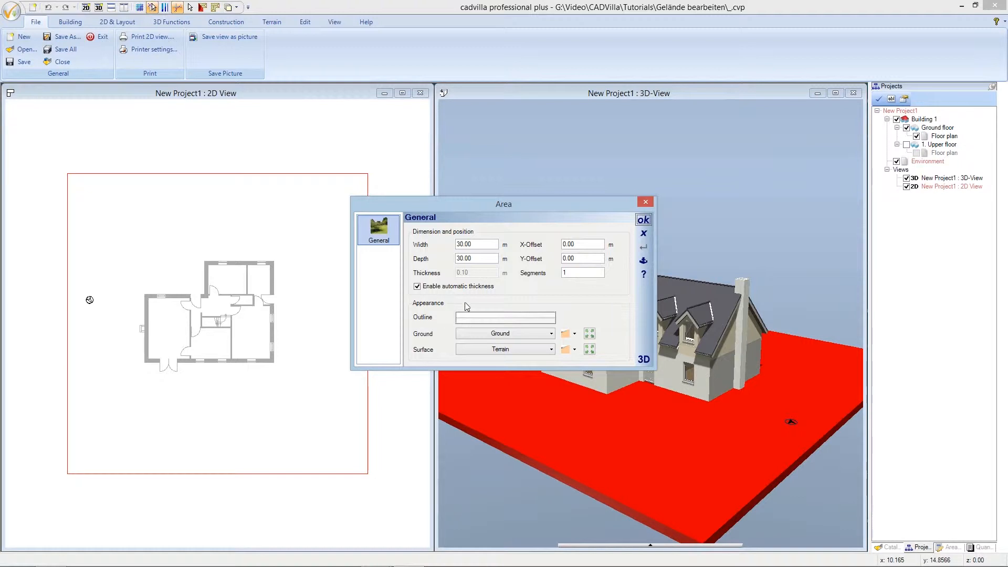
click(643, 235)
key(Escape)
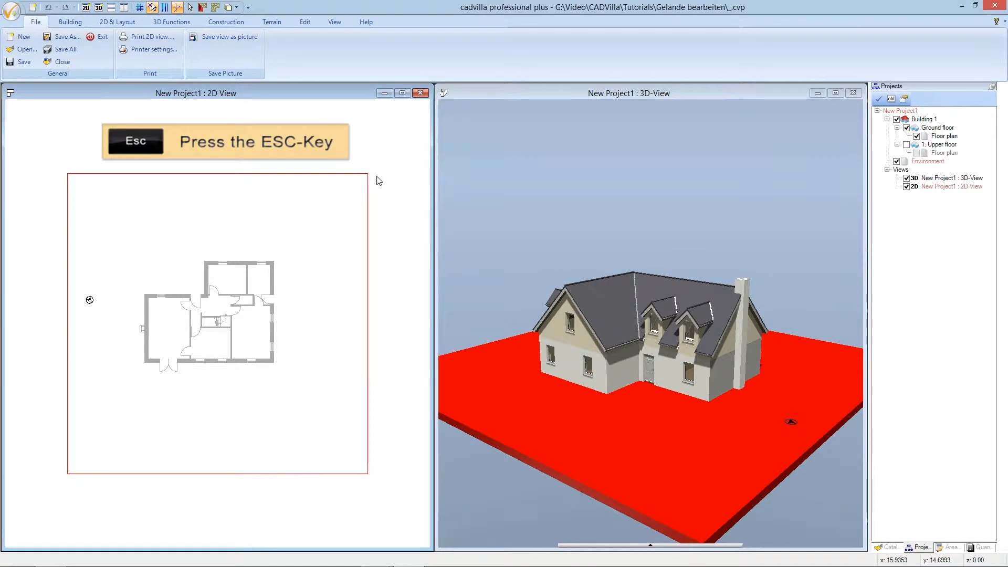
key(Escape)
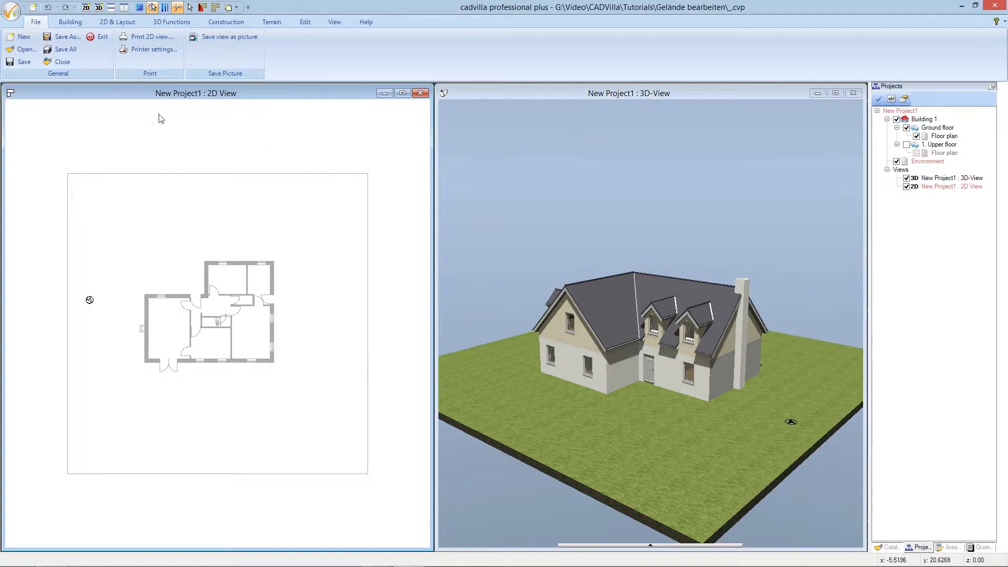
Step: Set the line colour of 2D guidelines to lime green in the numeric parallel guideline tool's properties
click(113, 24)
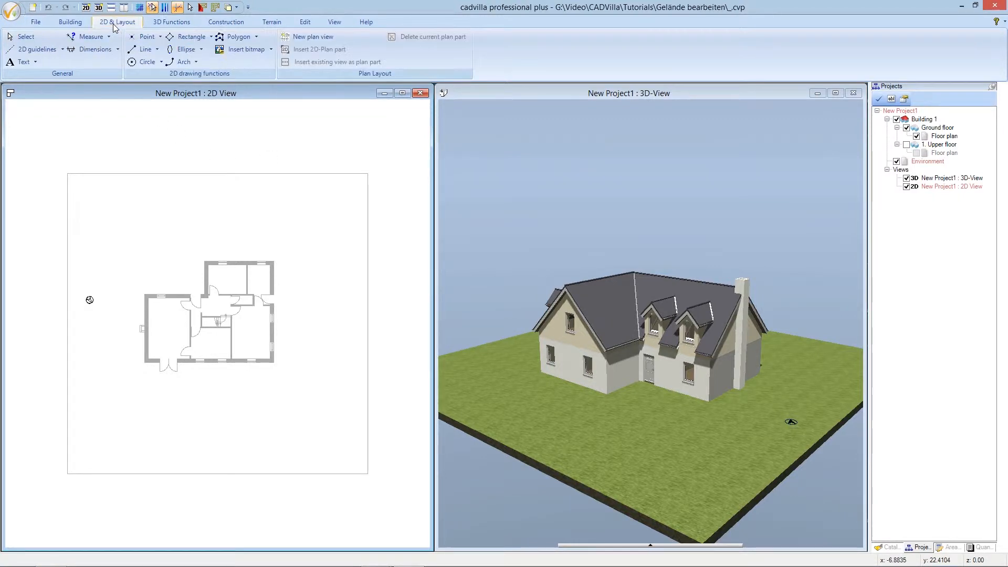
click(63, 48)
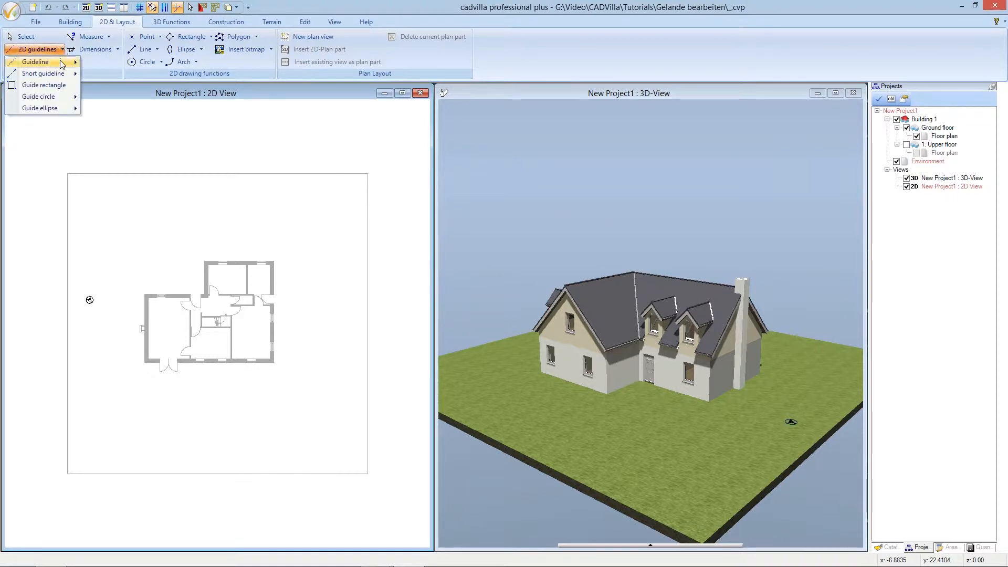
mouse_move(66, 63)
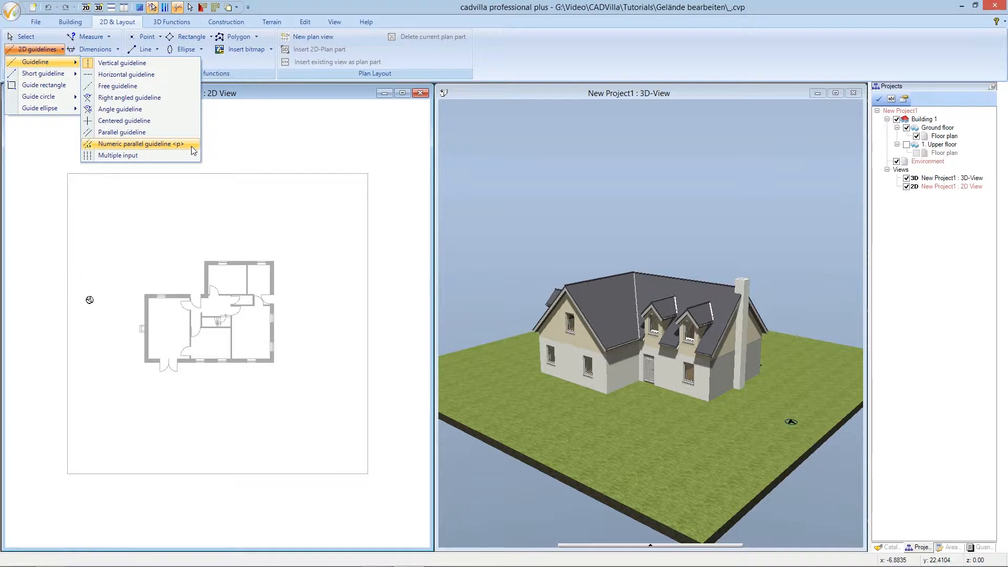
click(140, 144)
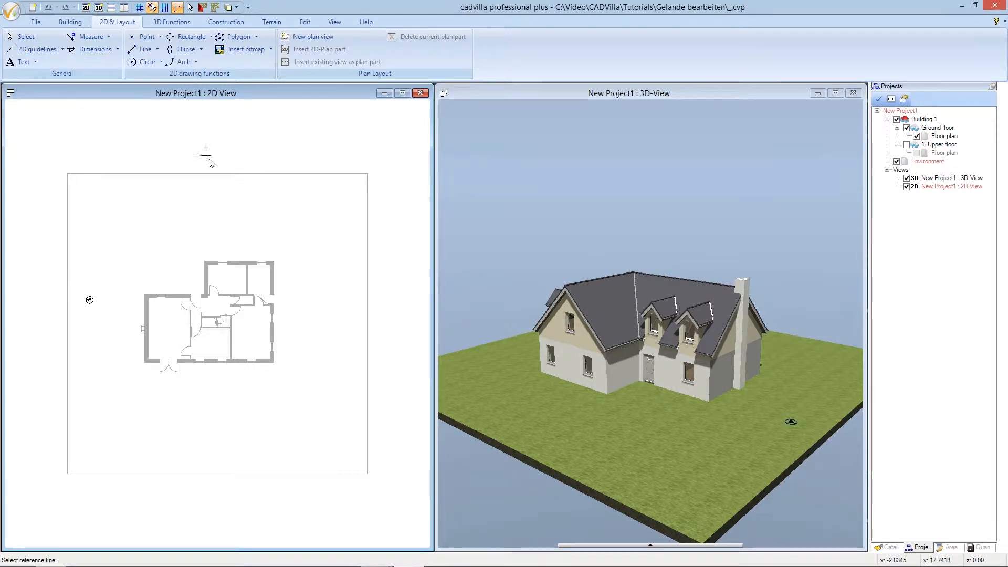
right_click(239, 215)
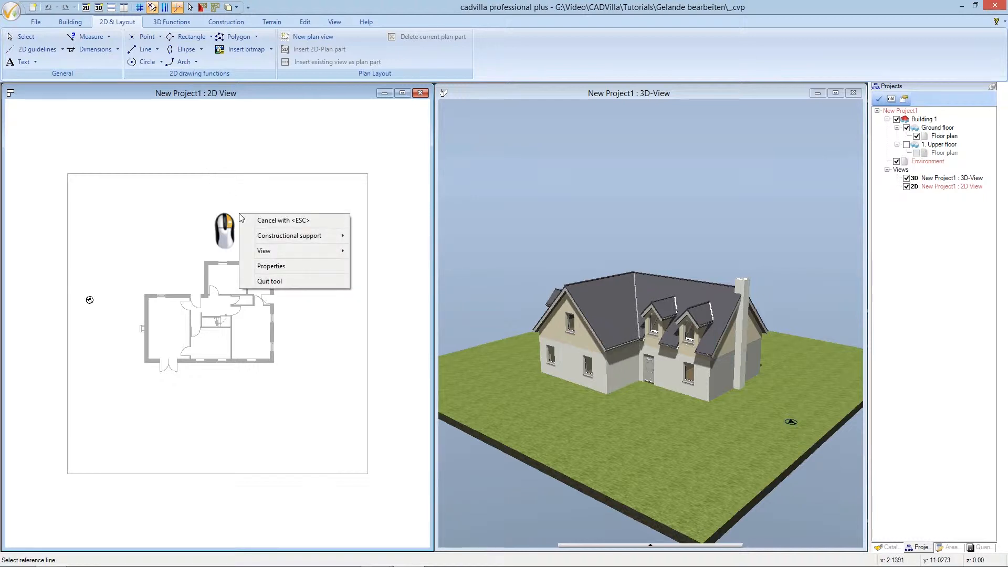
click(308, 266)
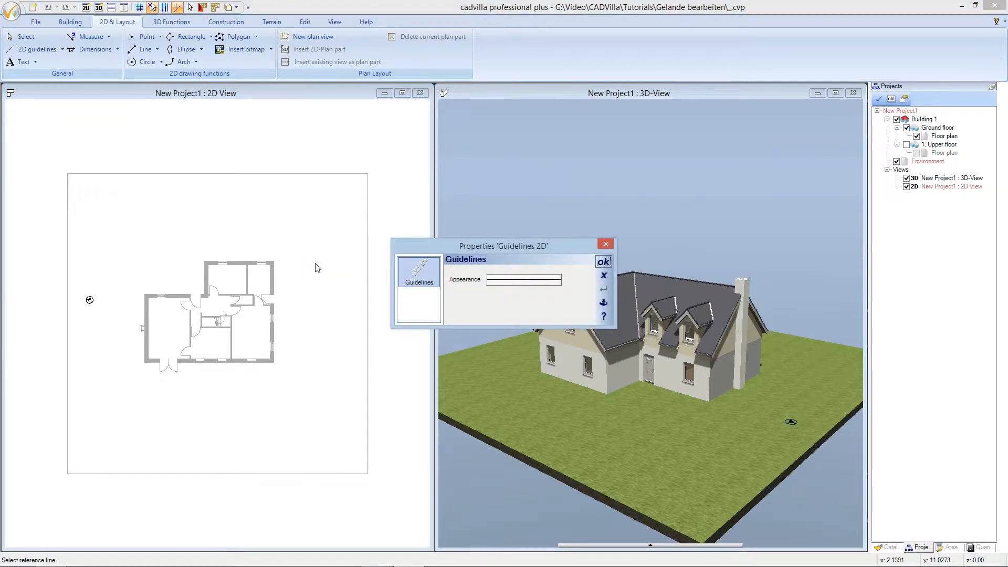
click(492, 284)
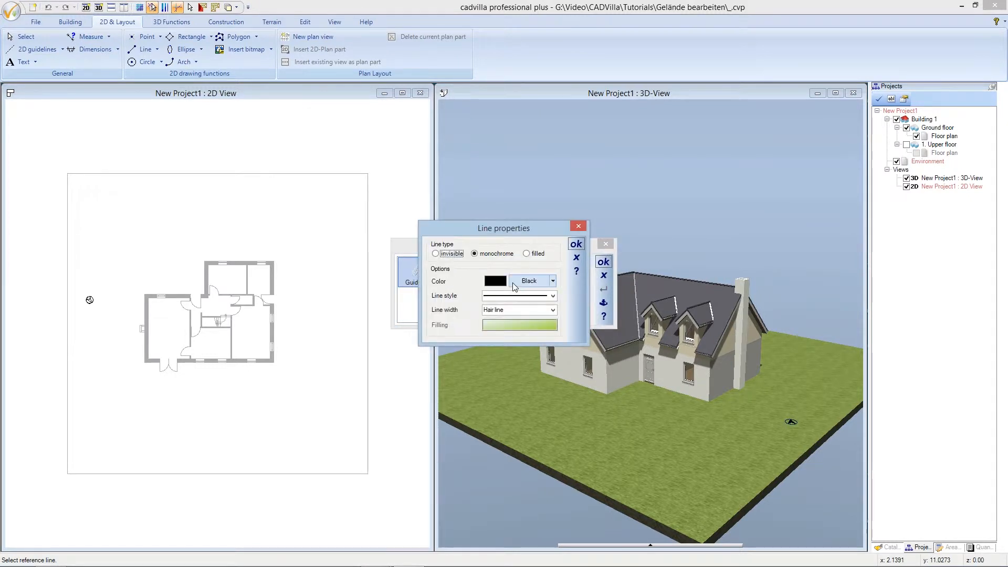
click(529, 281)
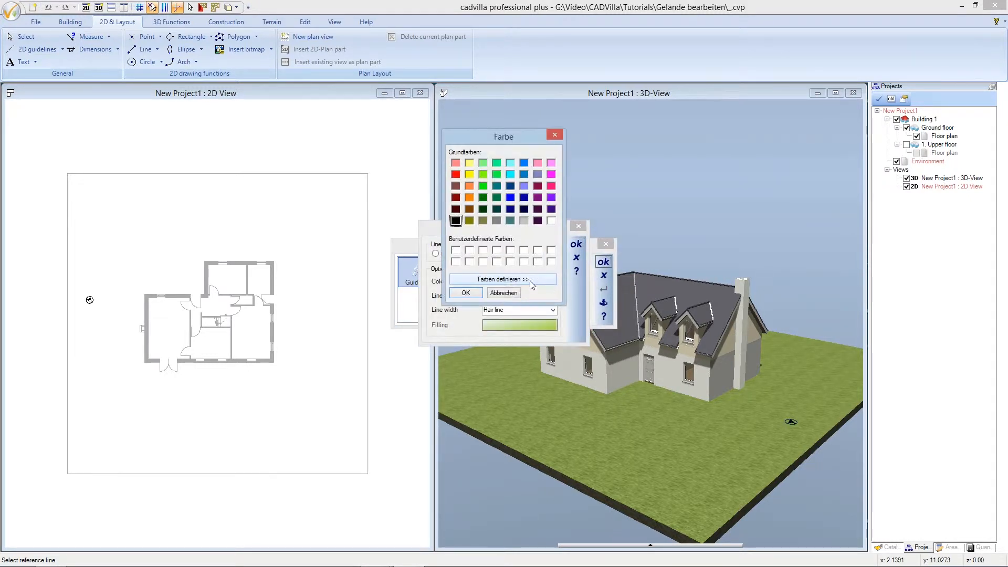
click(483, 187)
click(465, 293)
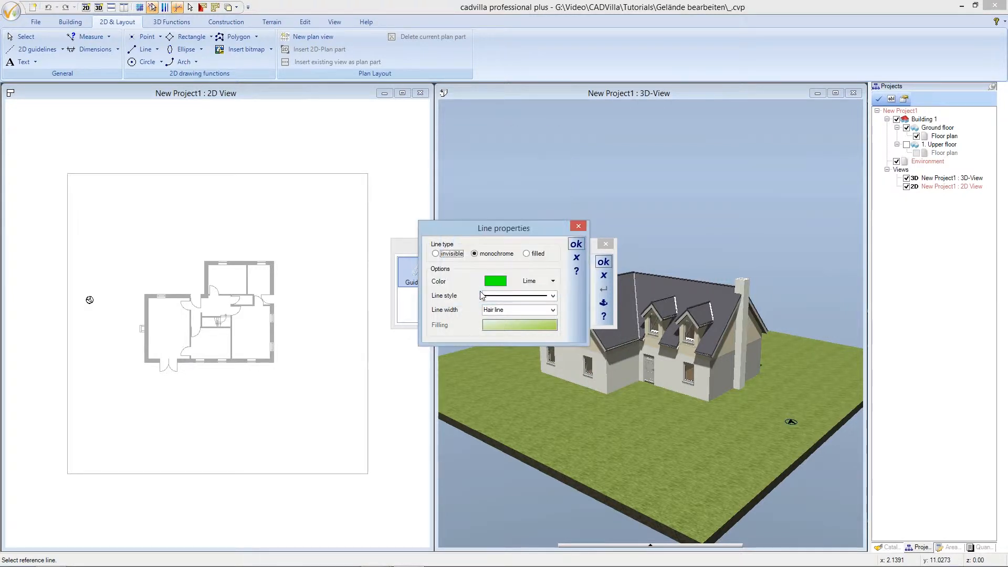
click(577, 244)
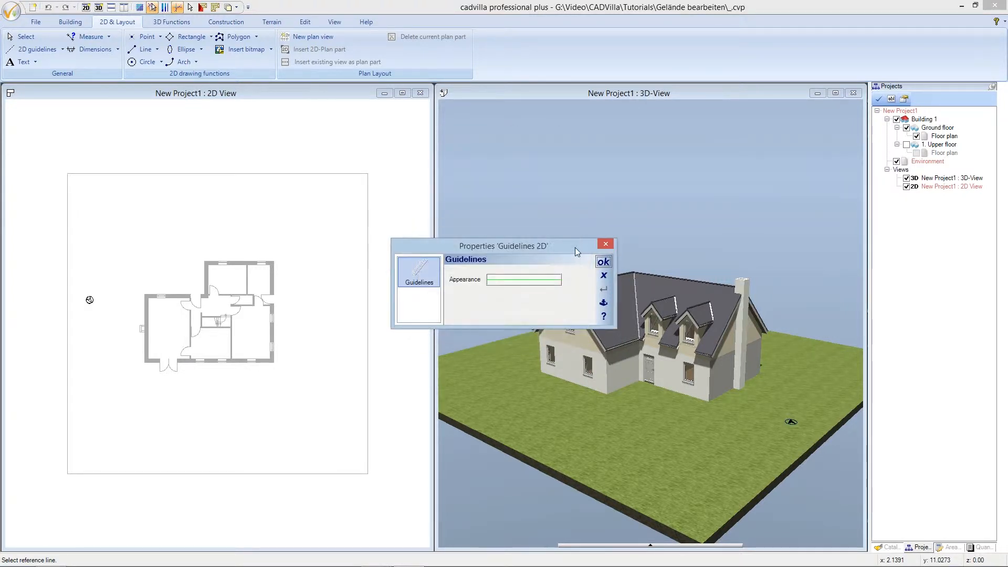
click(604, 262)
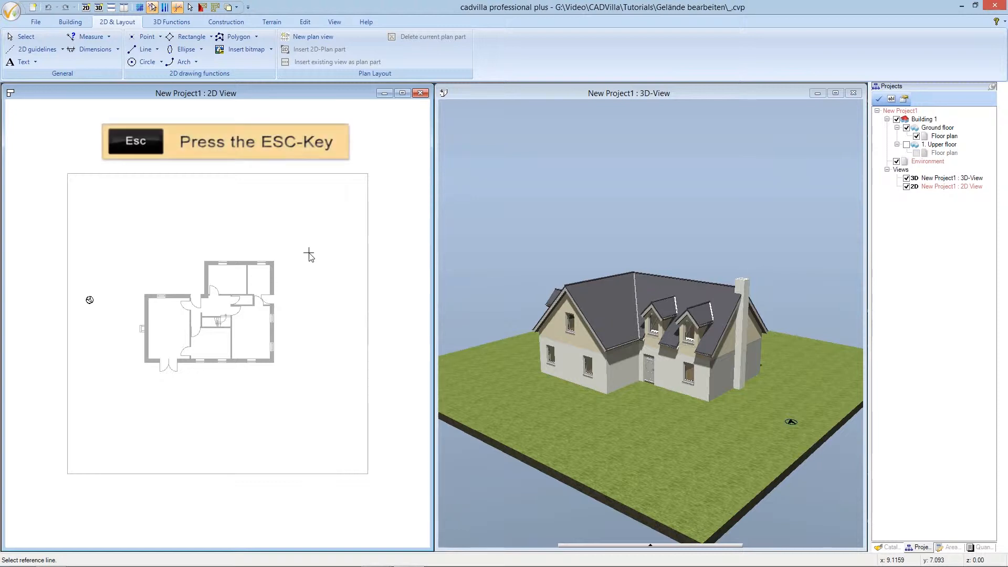
key(Escape)
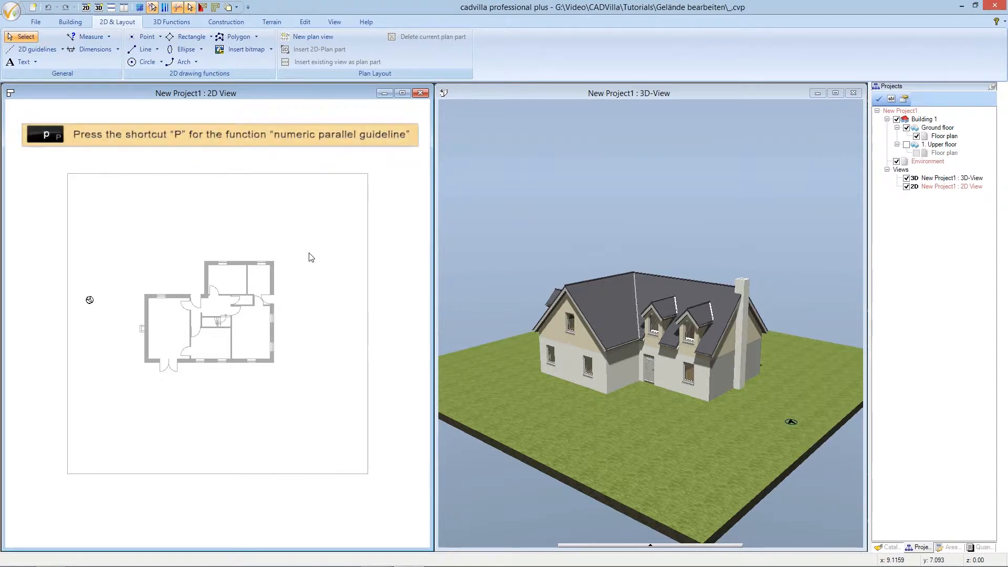
Step: Add a numeric parallel guideline 3 m outside the house's upper exterior wall in the 2D plan
key(p)
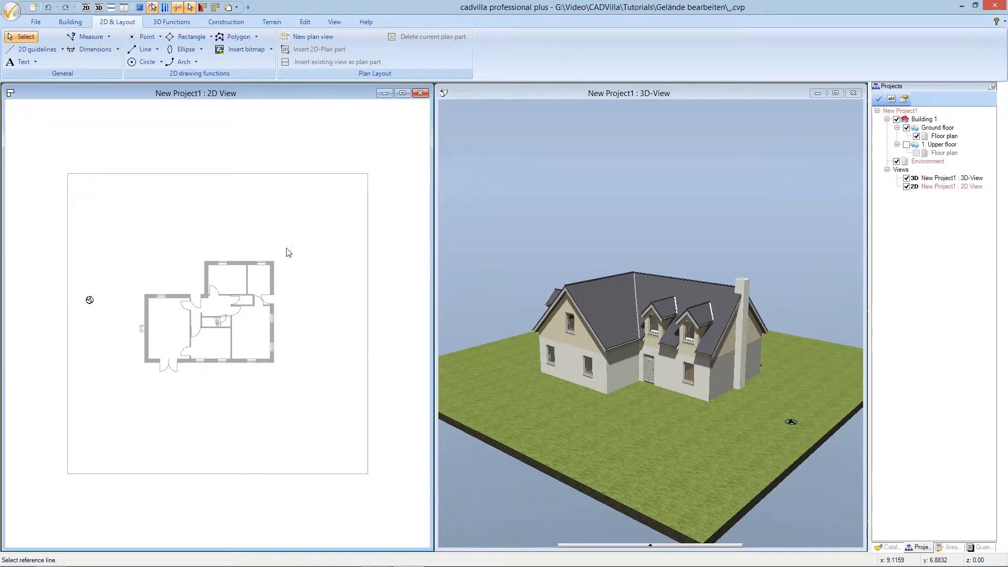
click(247, 261)
click(246, 240)
text(3)
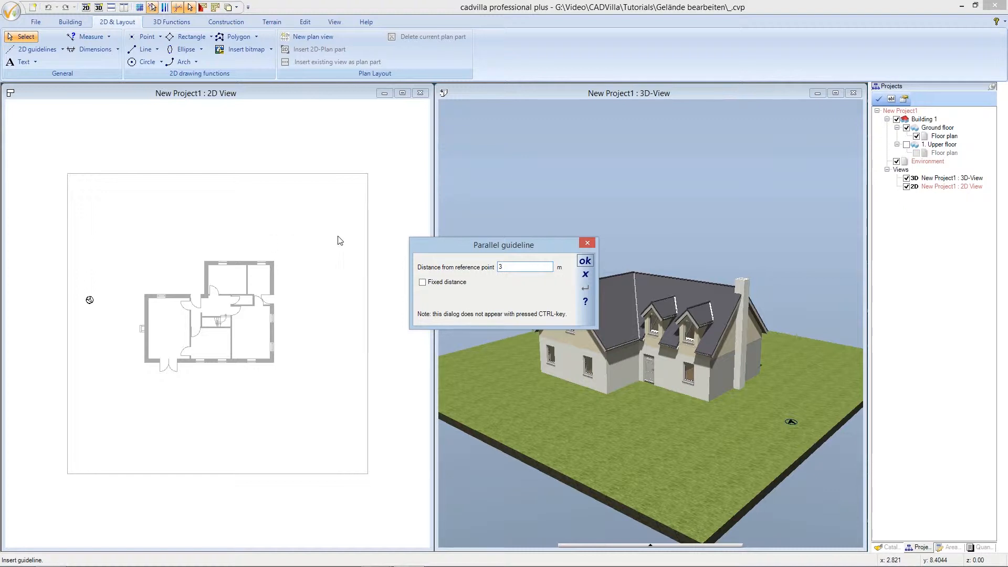
click(584, 262)
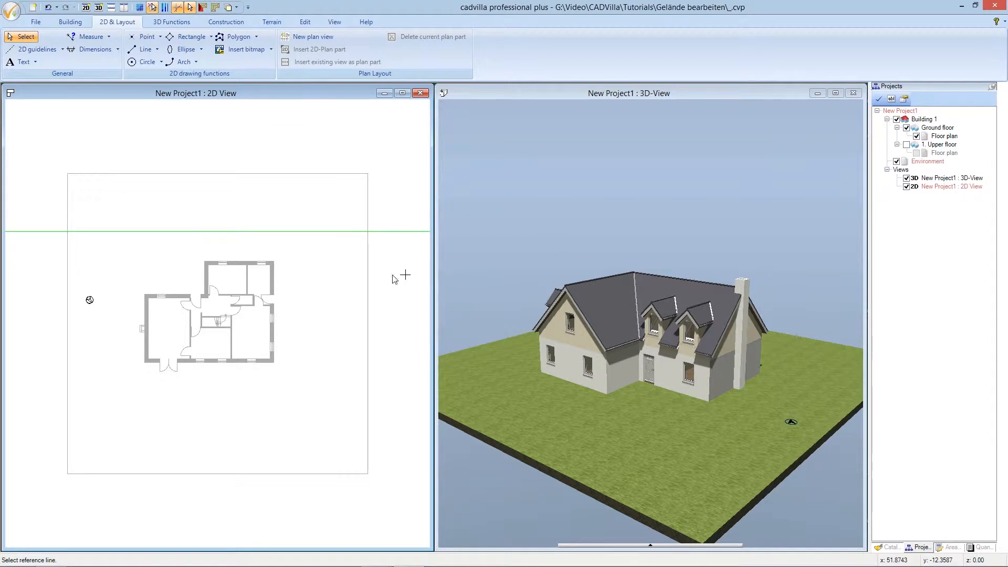
Step: Add a second parallel guideline 3 m above the guideline over the house, toward the terrain's upper edge
click(306, 233)
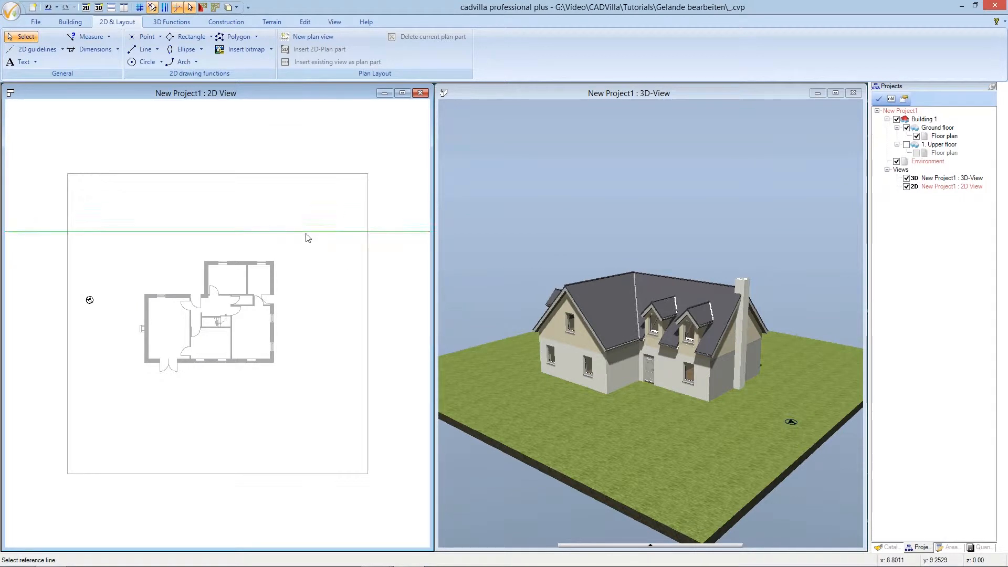
click(301, 200)
text(3)
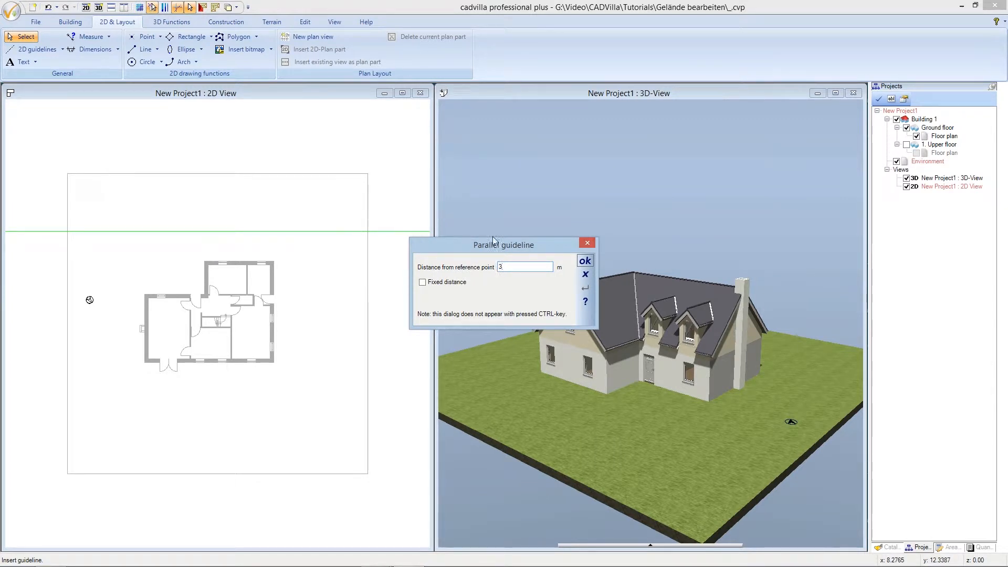
click(584, 262)
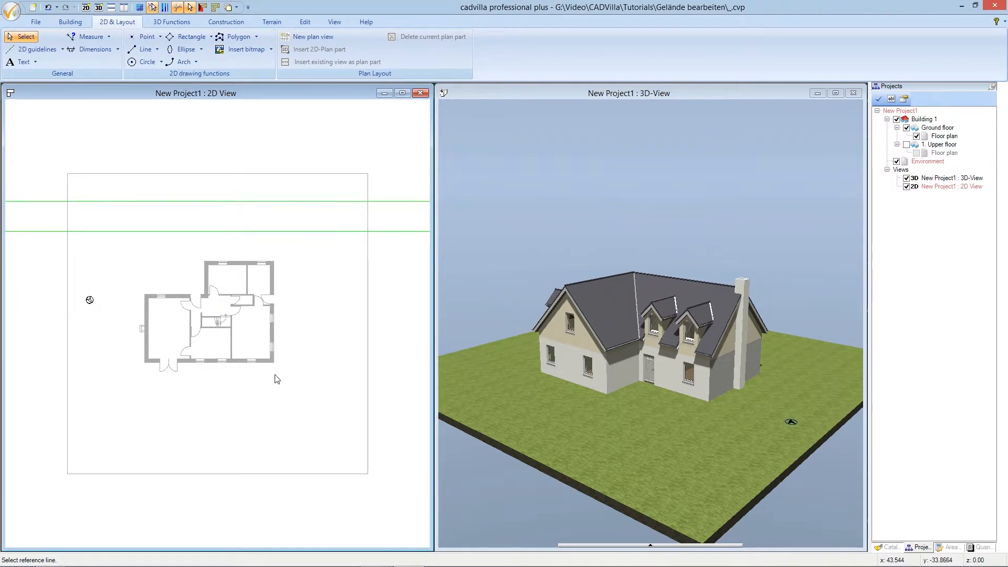
Step: Add a parallel guideline 3 m outside the house's lower exterior wall
click(262, 367)
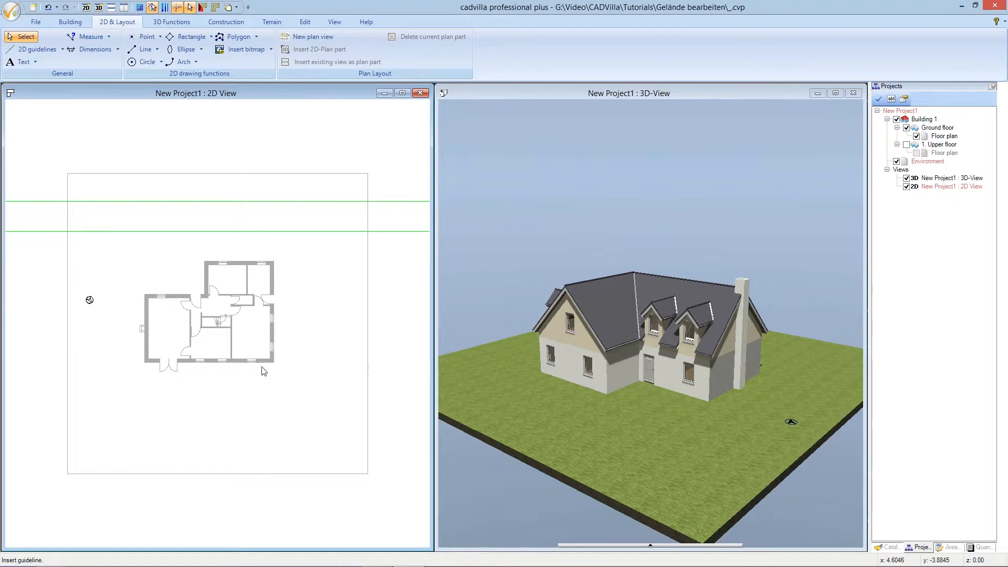
click(255, 394)
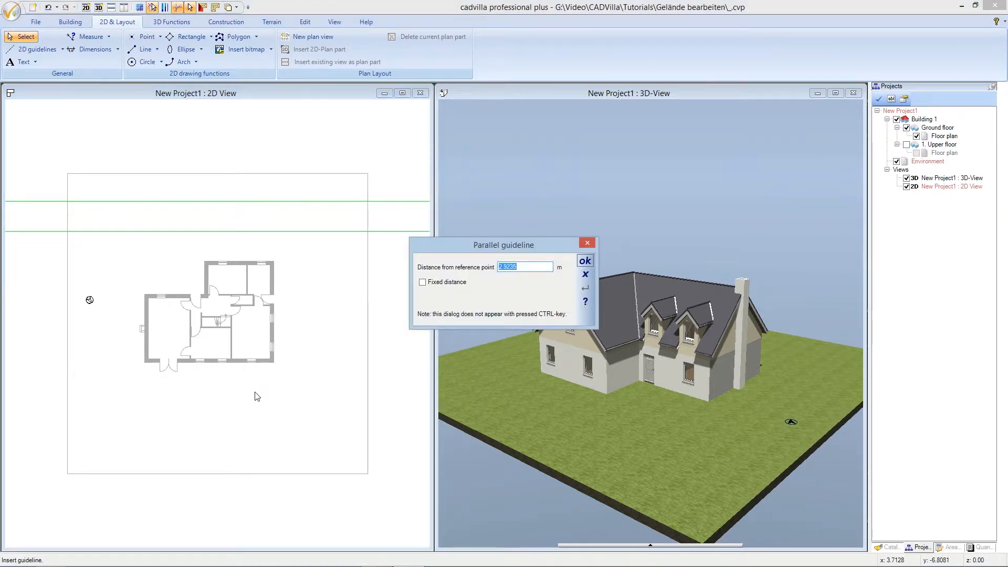
text(3)
key(Return)
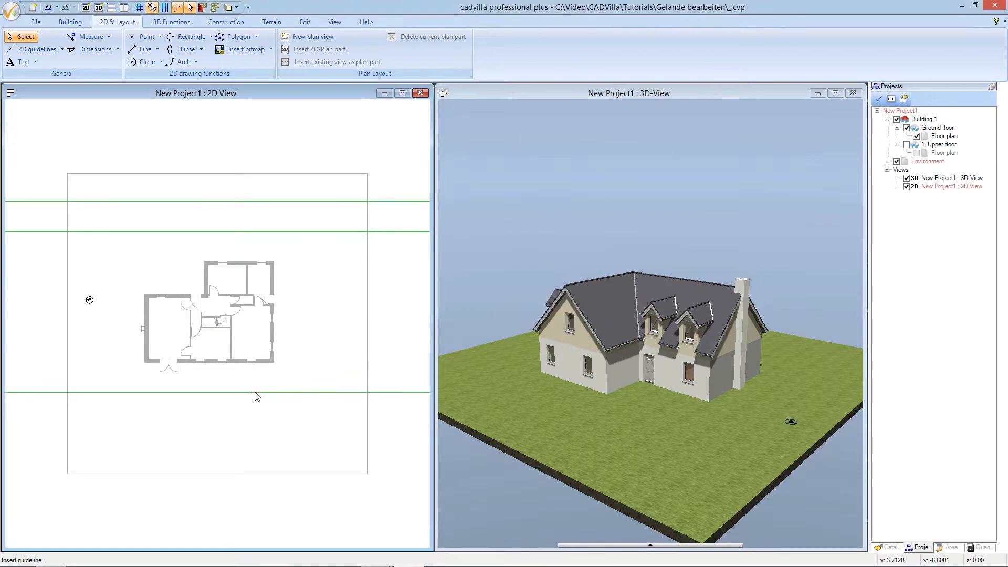
Step: Add another parallel guideline 3 m below the guideline under the house, toward the terrain's lower edge
click(255, 395)
click(254, 434)
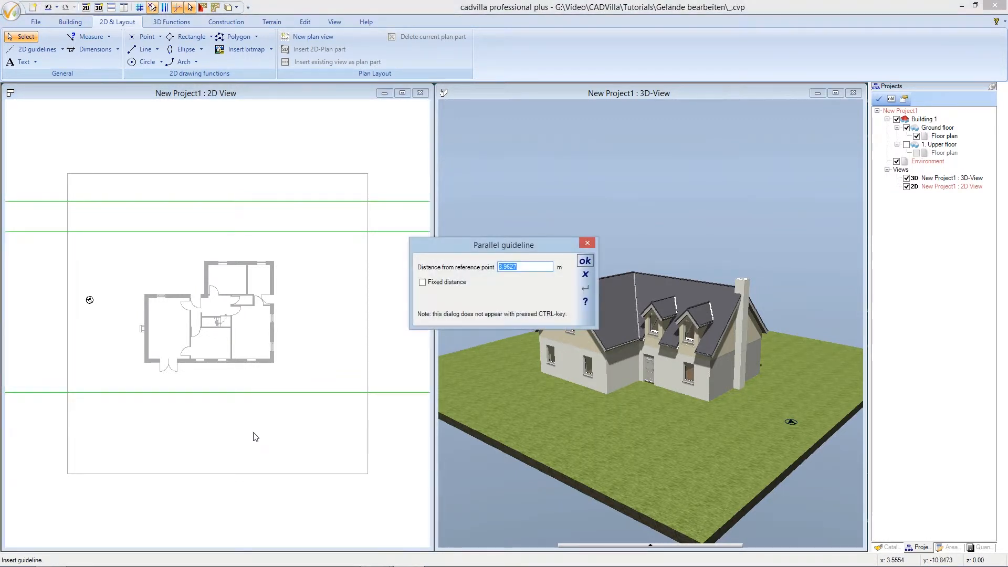
text(3)
key(Return)
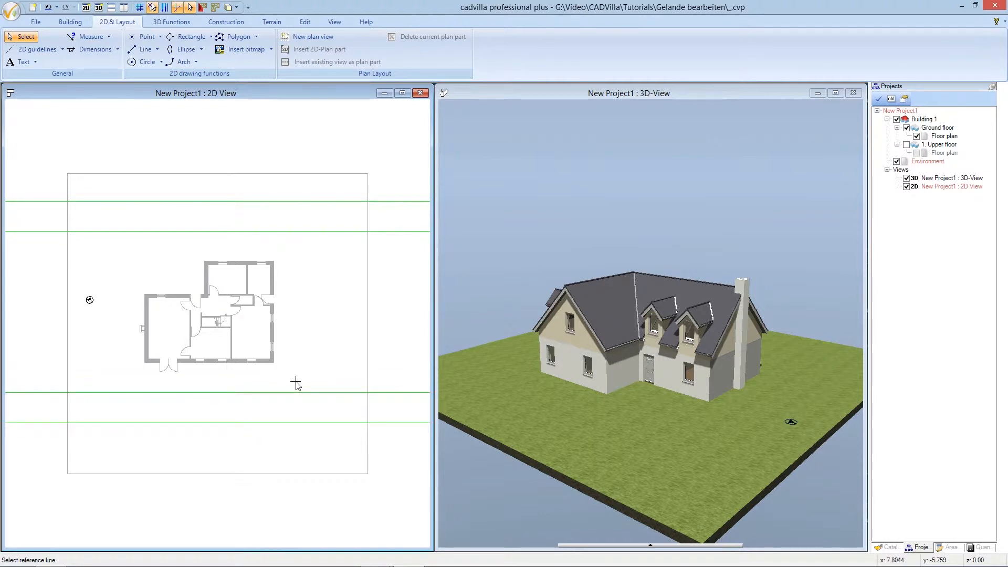
Step: Add a vertical parallel guideline 5 m from the house's right exterior wall, using the wall's outer edge as reference
click(273, 329)
click(340, 338)
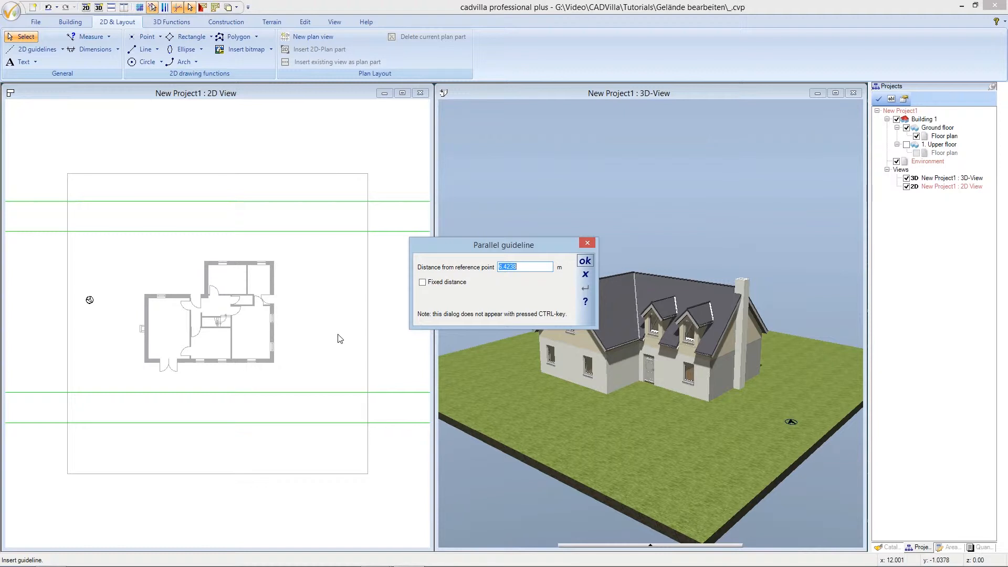
text(5)
key(Return)
click(334, 347)
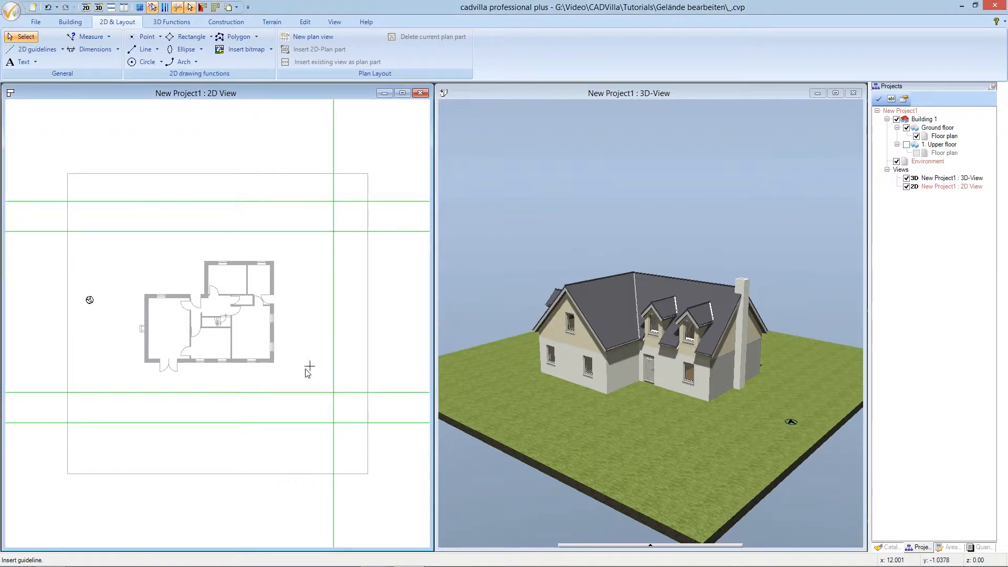
Step: Add a vertical parallel guideline 4 m outside the house's left exterior wall and finish placing guidelines
click(145, 348)
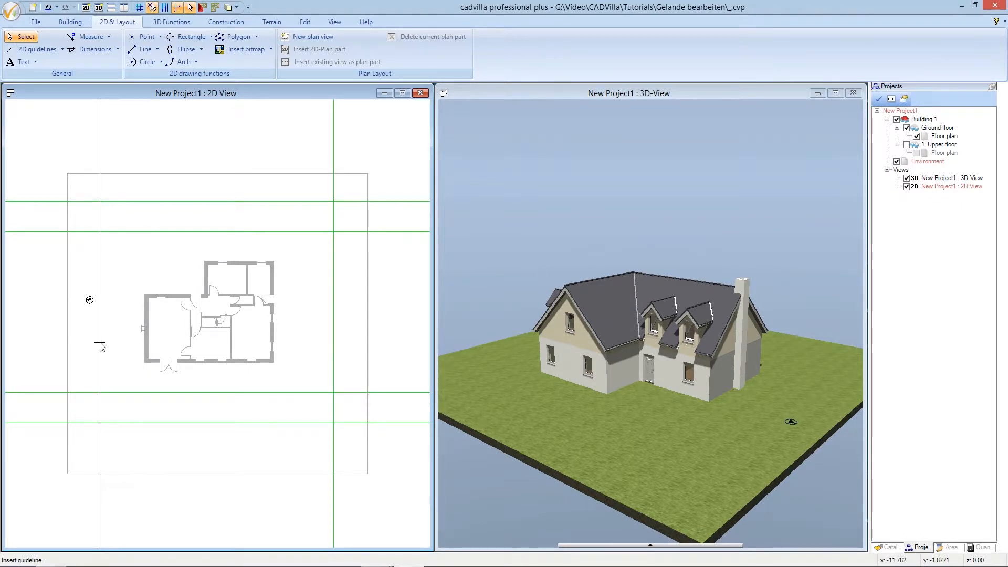
click(101, 347)
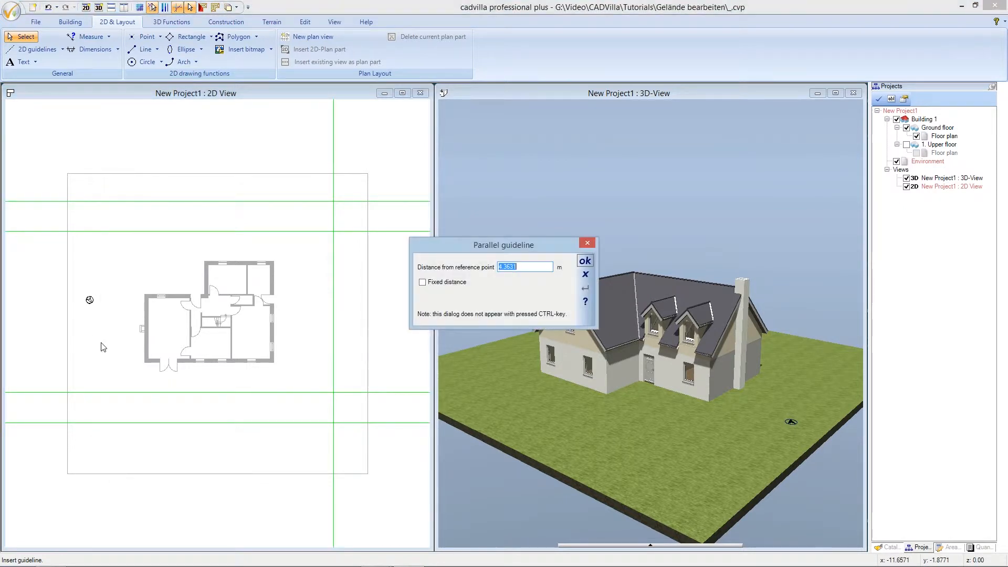
text(4)
click(585, 261)
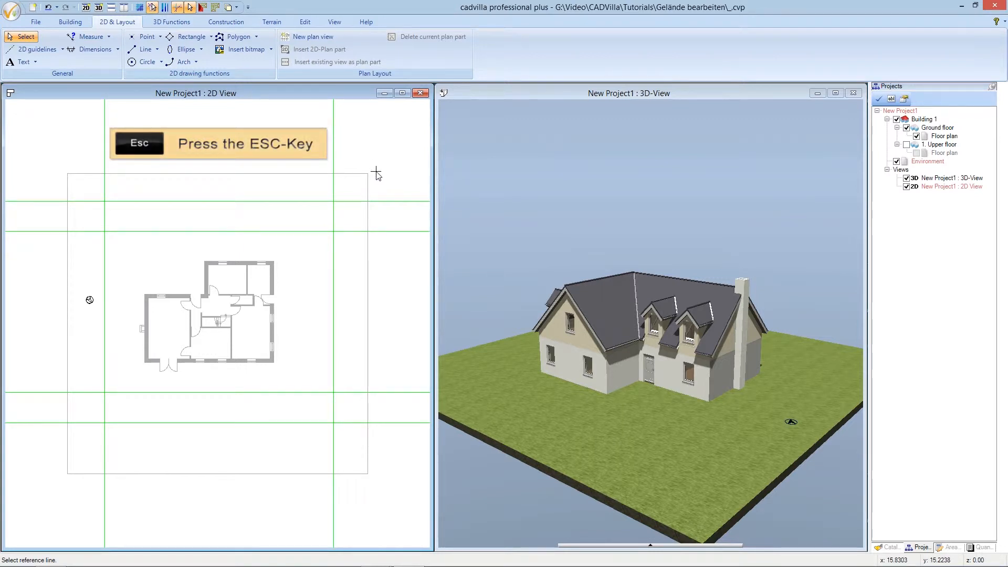
key(Escape)
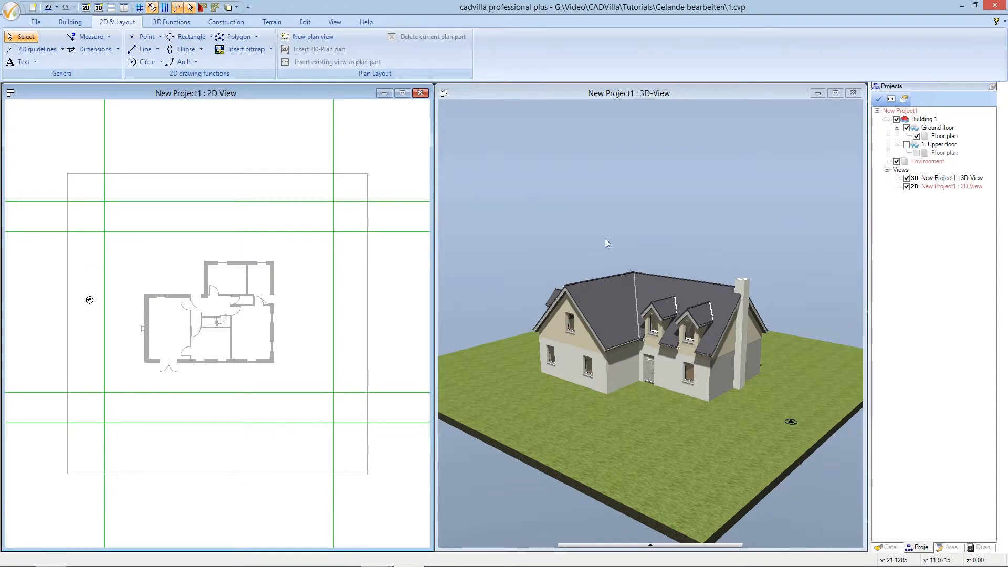
Step: Set the Environment layer's absolute level to -2 m
right_click(932, 164)
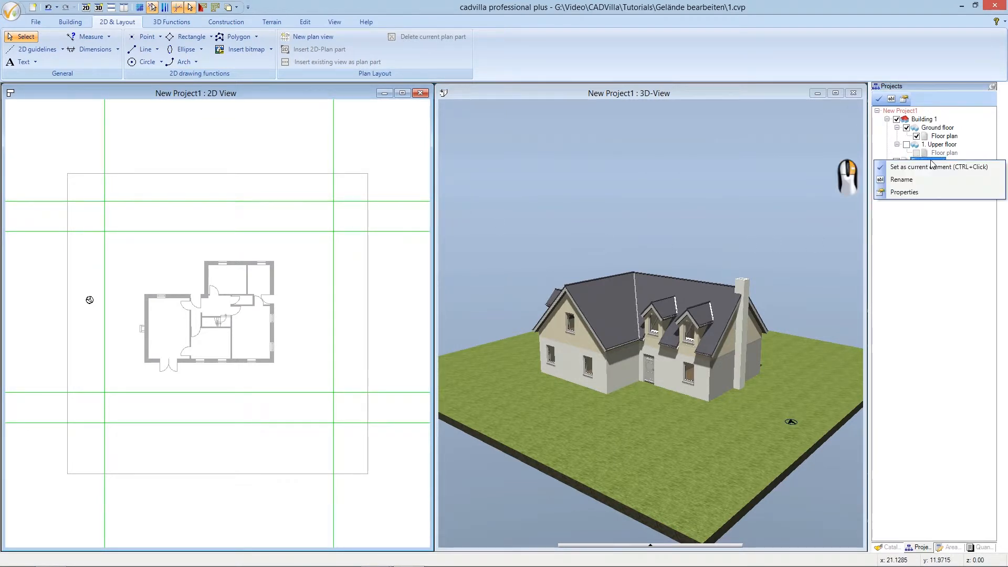
click(940, 194)
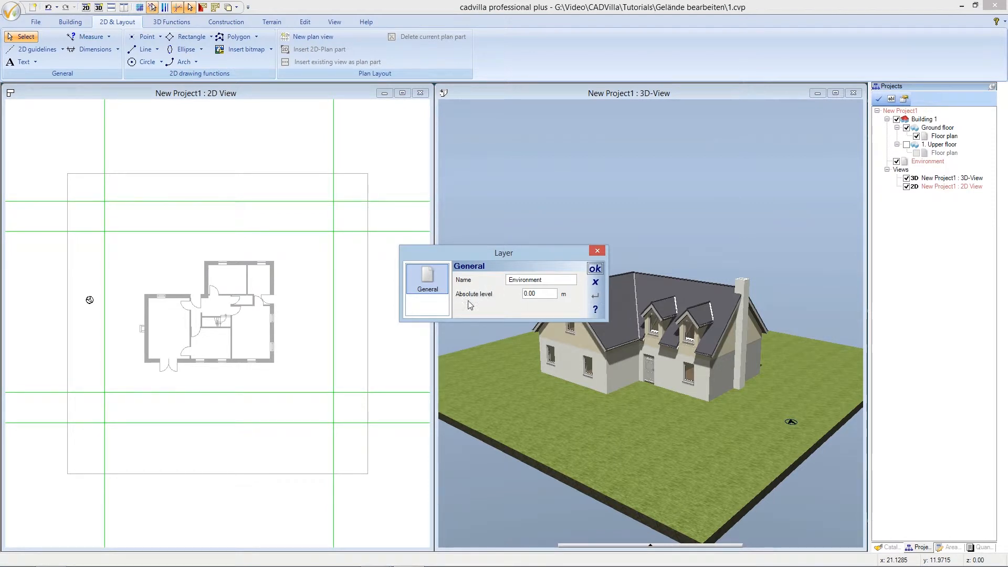
double_click(538, 294)
key(BackSpace)
drag(538, 293, 505, 298)
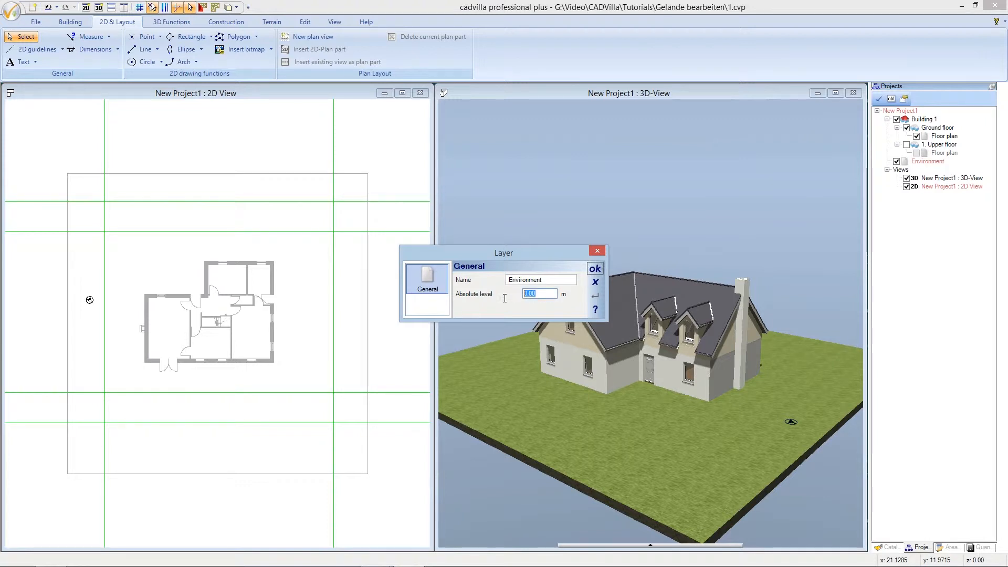
text(-2)
click(594, 270)
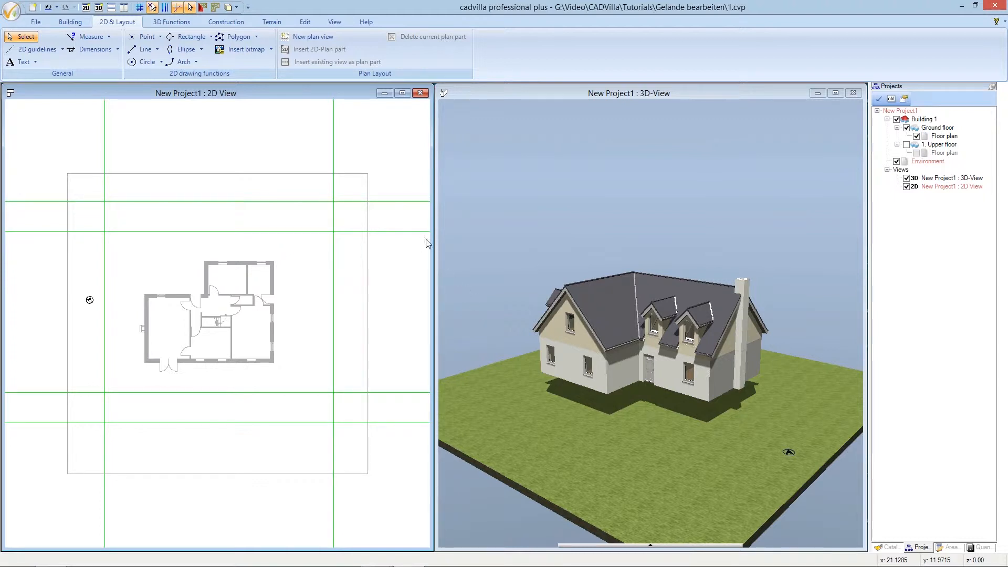
Step: In the 2D view, draw a terrain height contour along the uppermost guideline between the two vertical guidelines
key(ctrl+Tab)
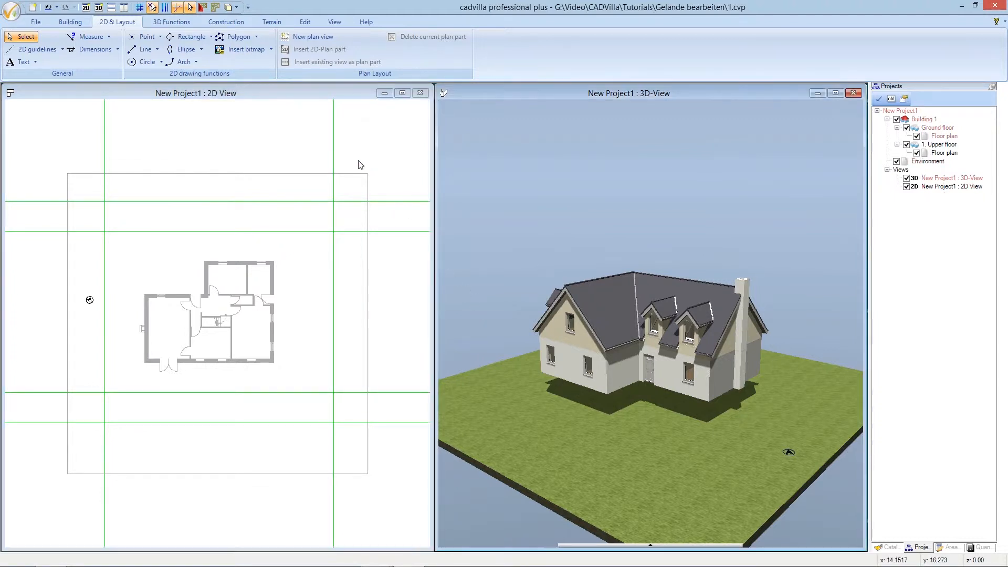
click(302, 93)
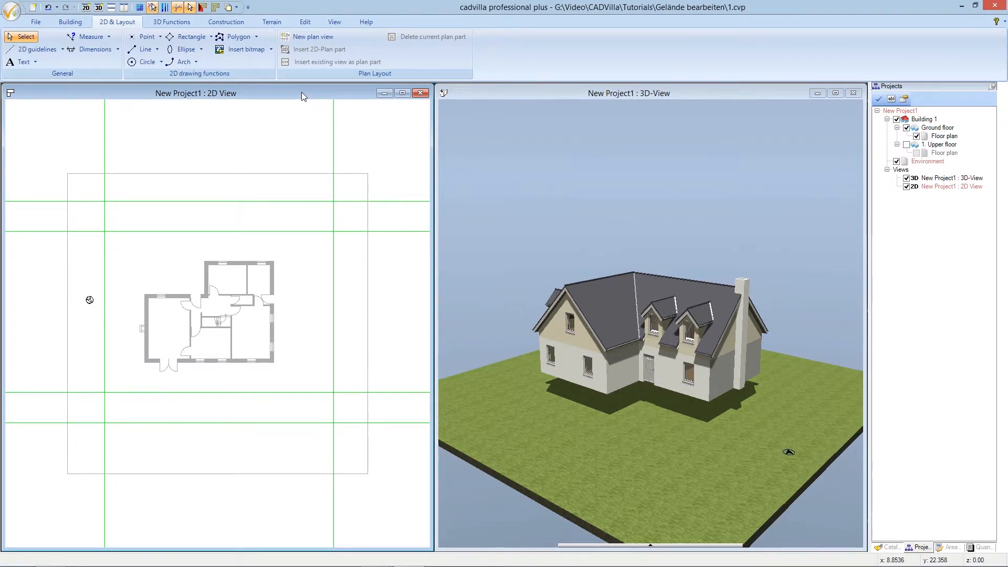
click(273, 24)
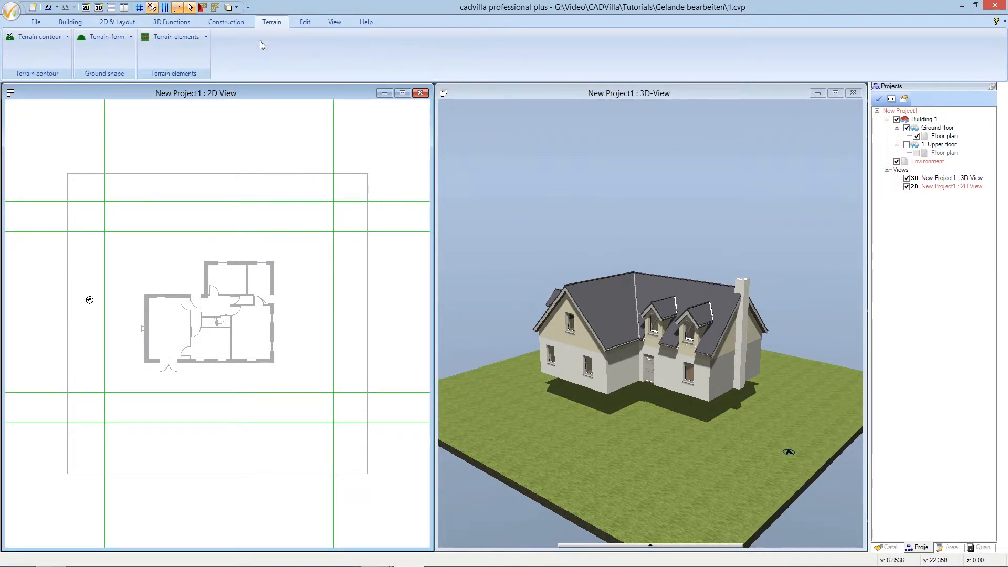
click(68, 37)
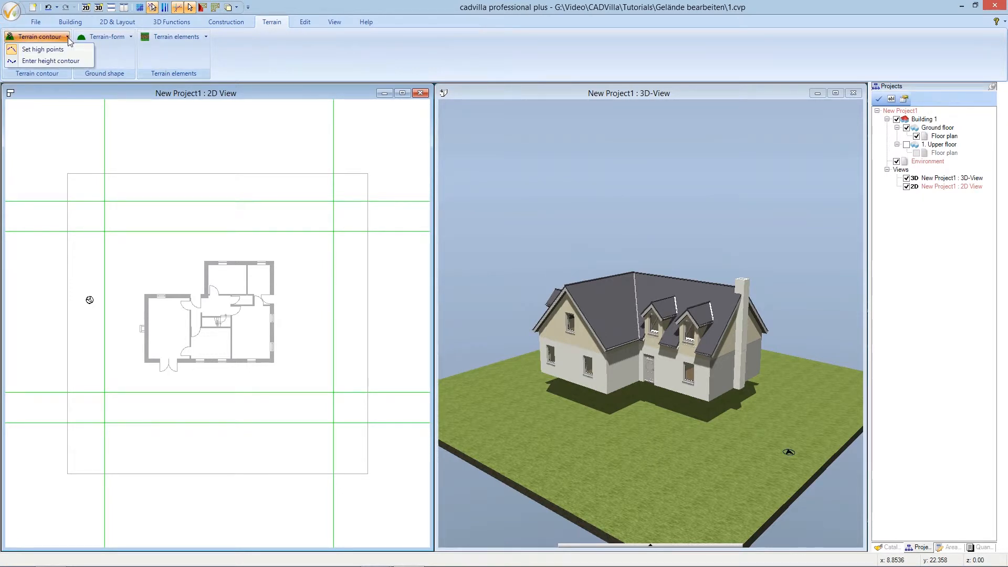
click(87, 61)
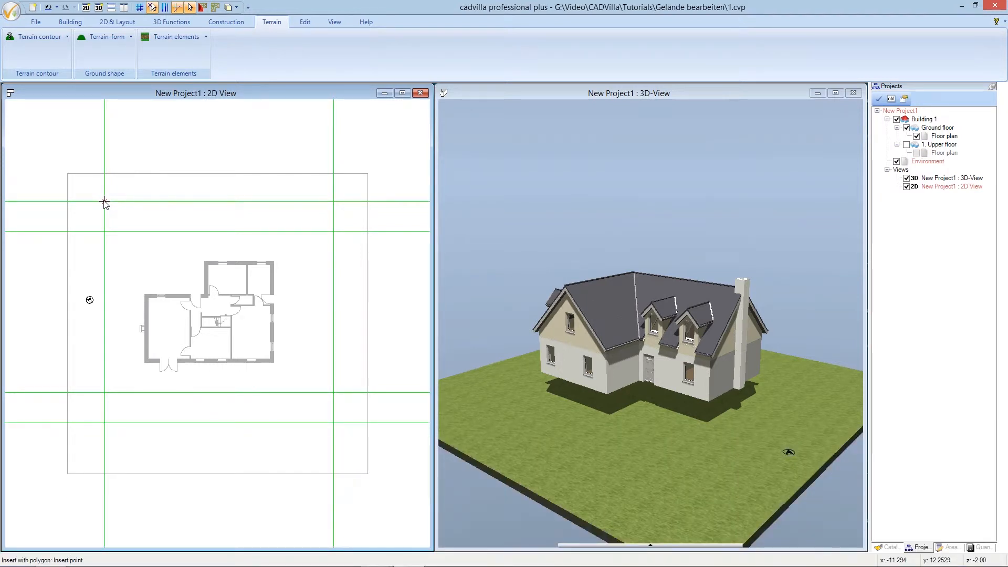
click(105, 203)
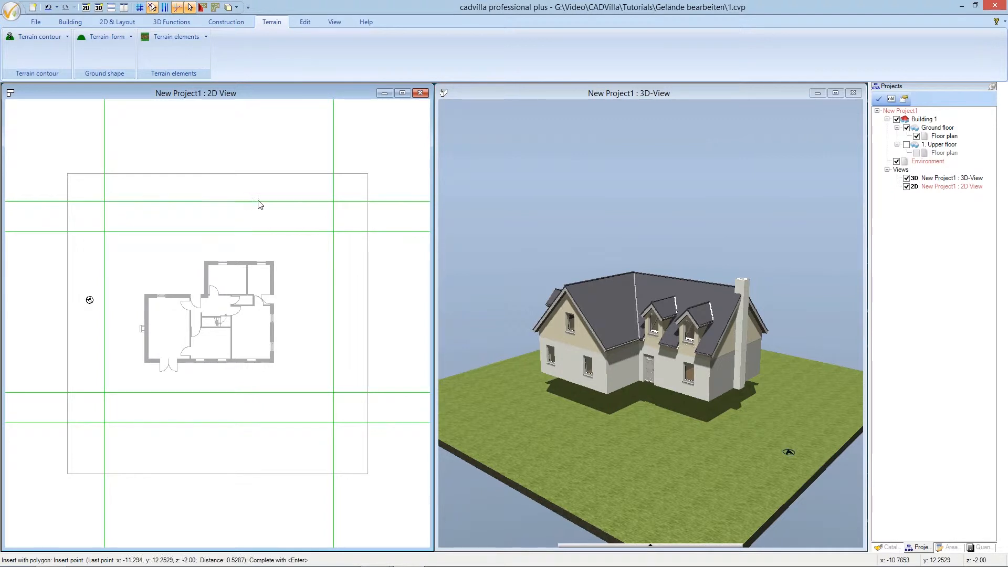
click(334, 201)
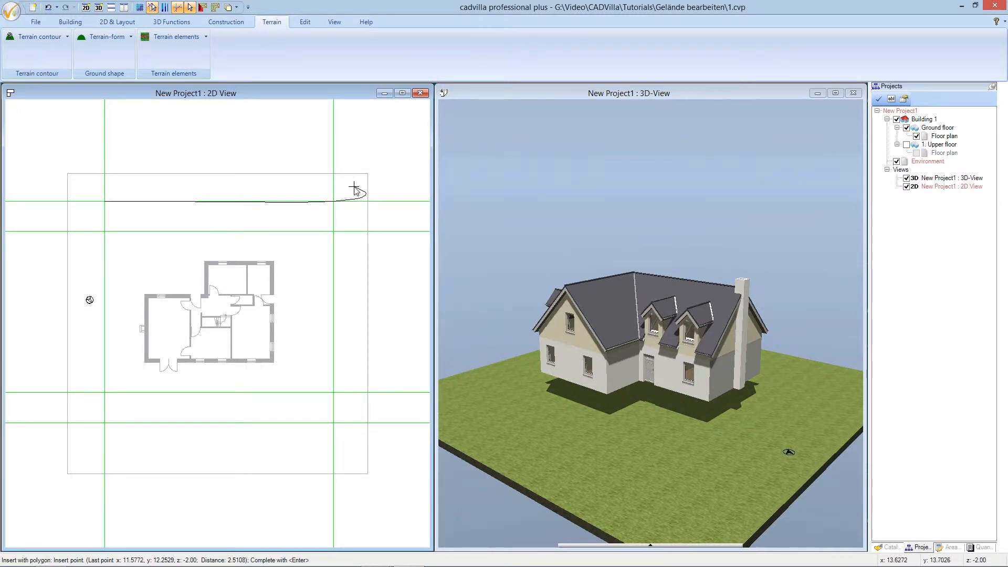
right_click(356, 190)
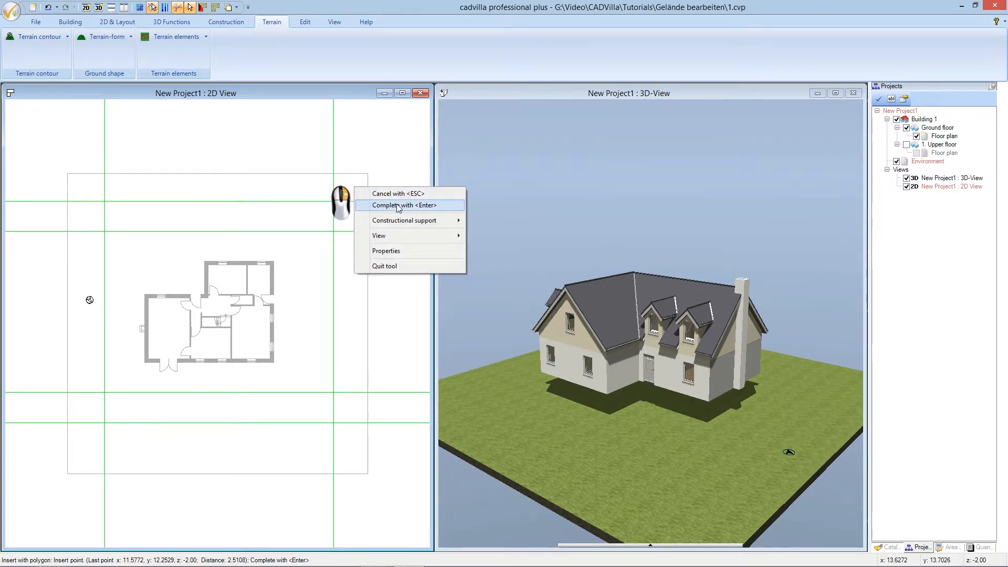
click(443, 206)
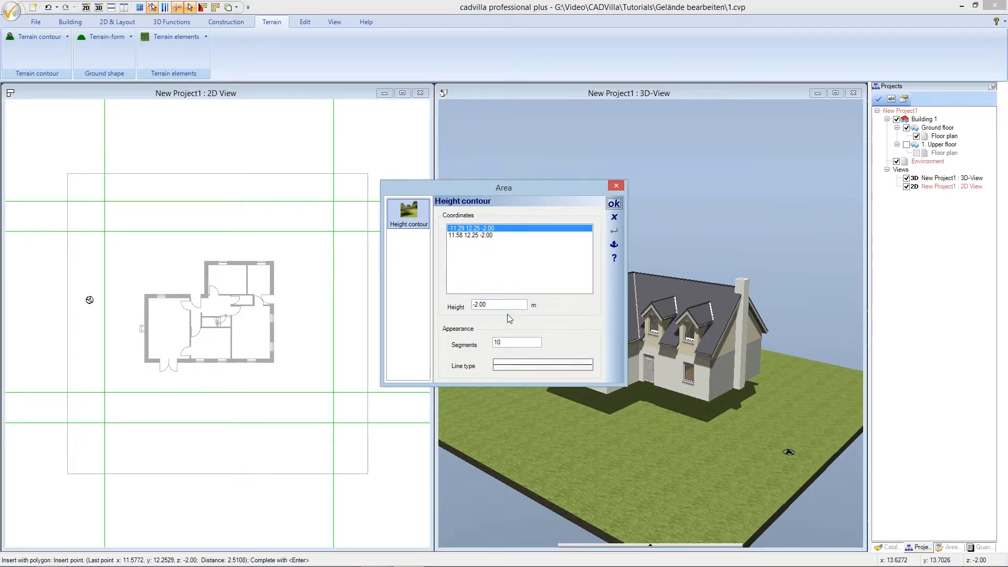
Step: Set the uppermost height contour's segments to 3 and accept the contour
click(507, 342)
drag(502, 343, 487, 344)
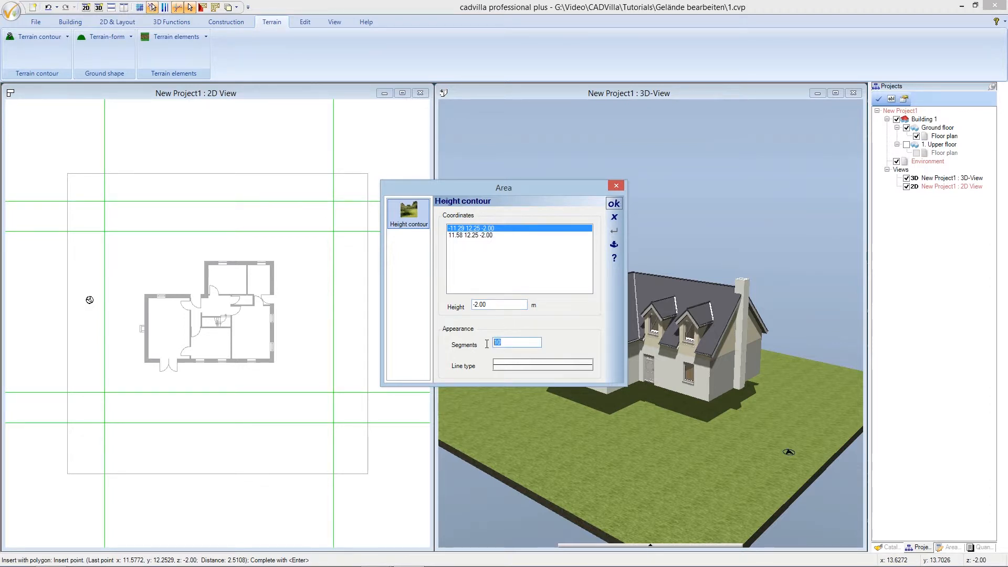
key(BackSpace)
text(3)
click(614, 217)
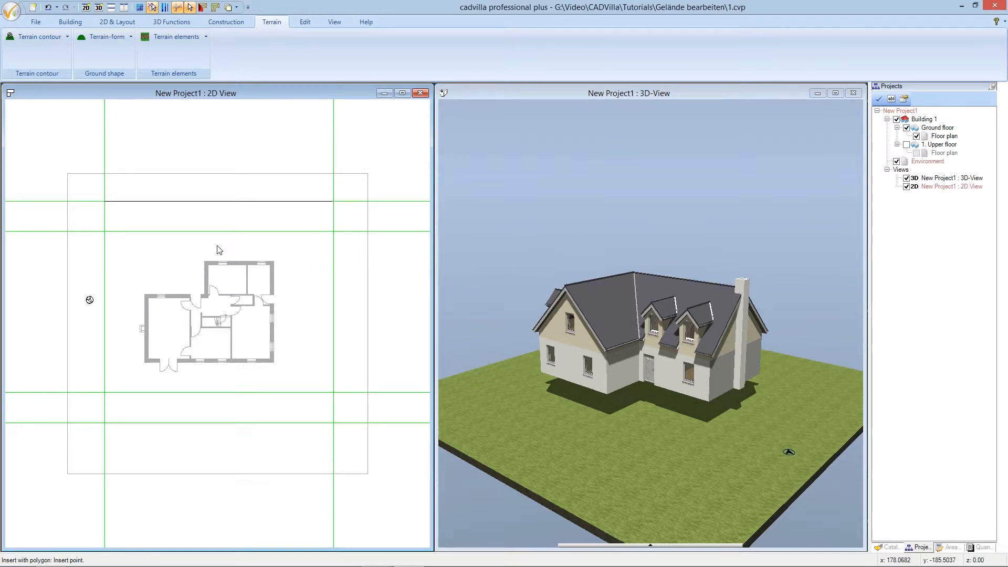
Step: Draw a second height contour along the guideline just above the house, between the two vertical guidelines
click(107, 230)
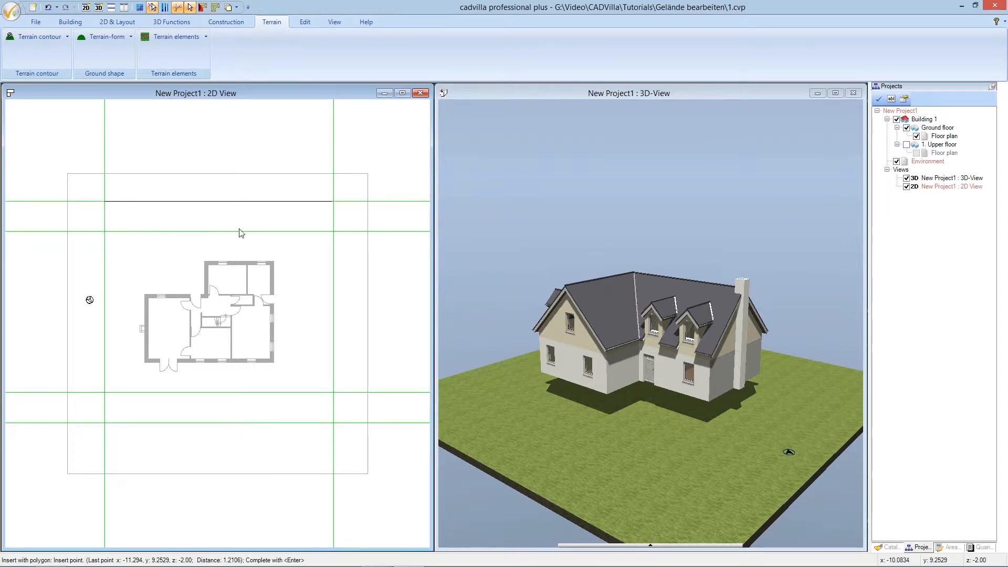
click(334, 231)
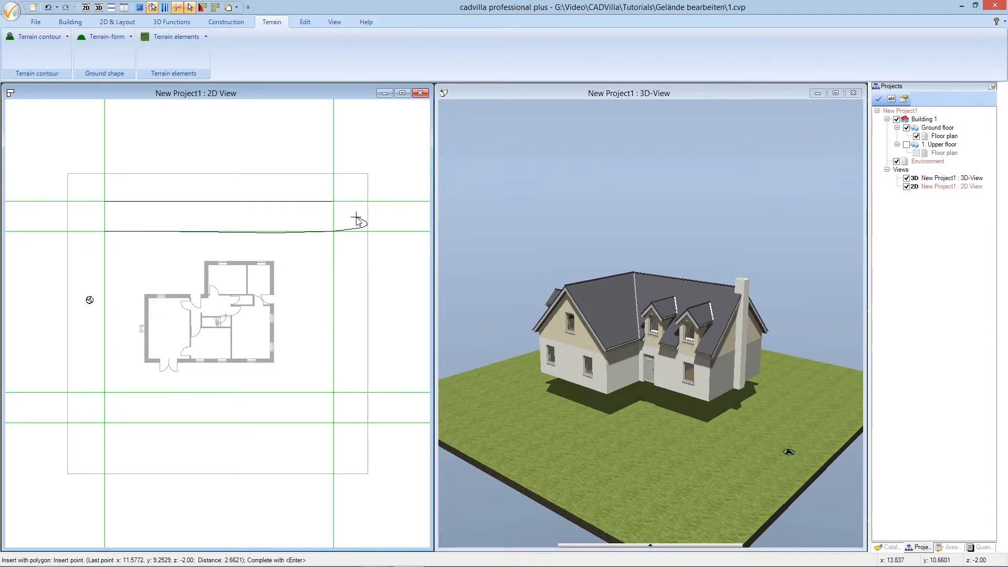
right_click(357, 220)
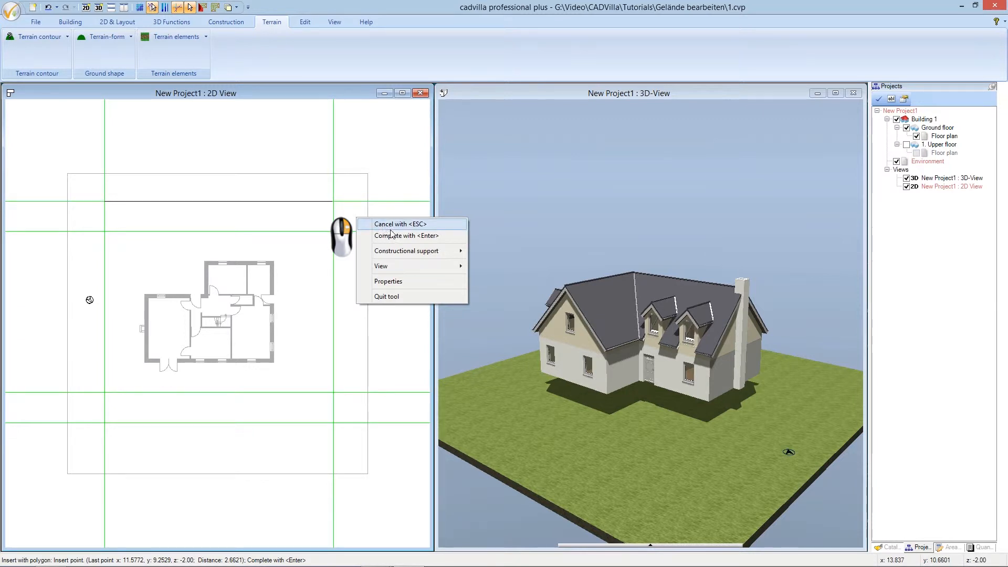
click(447, 236)
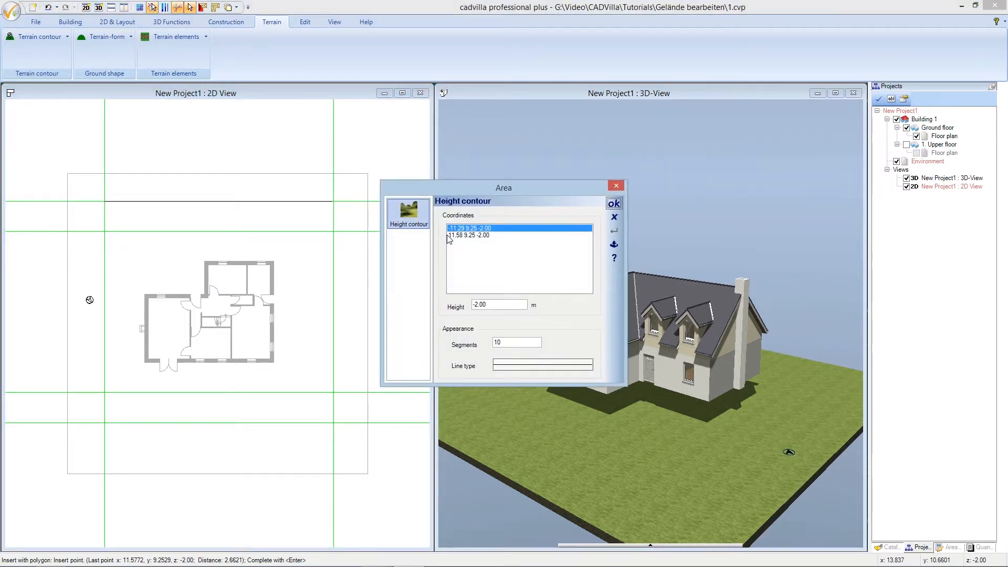
Step: Set both points of the contour just above the house to height 0 m and its segments to 3
drag(455, 188, 298, 198)
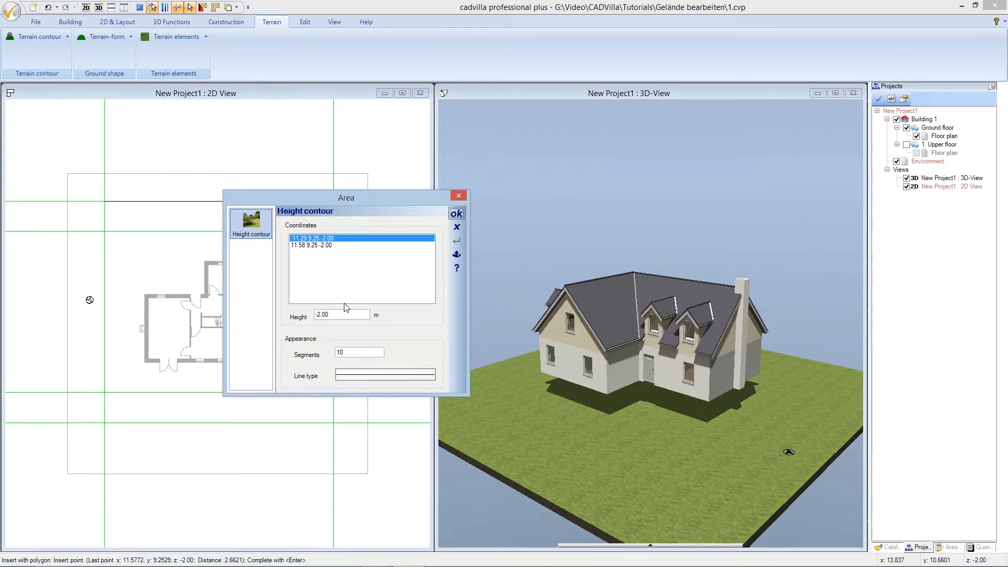
double_click(323, 315)
text(0)
click(315, 246)
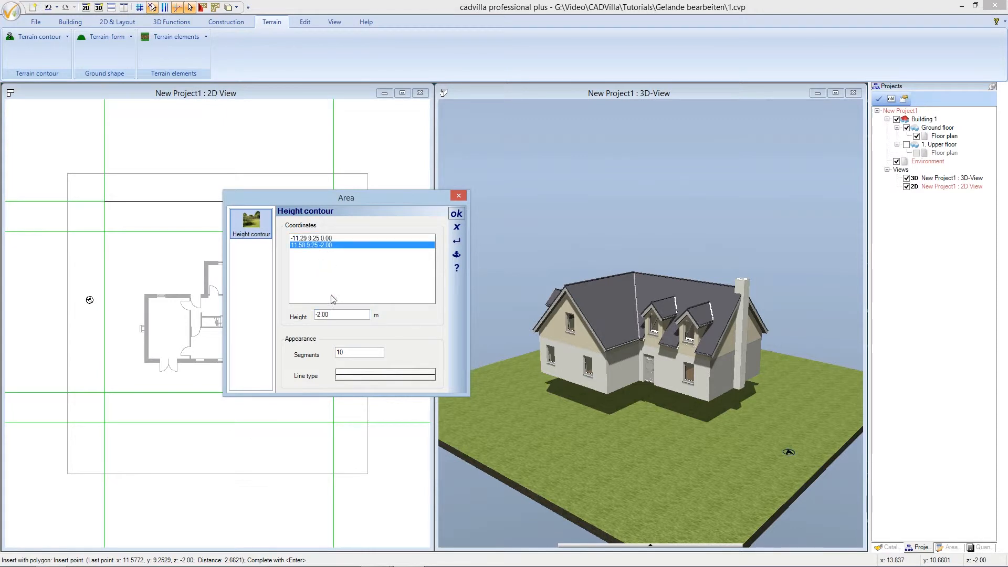
double_click(326, 314)
text(0)
key(Return)
key(Tab)
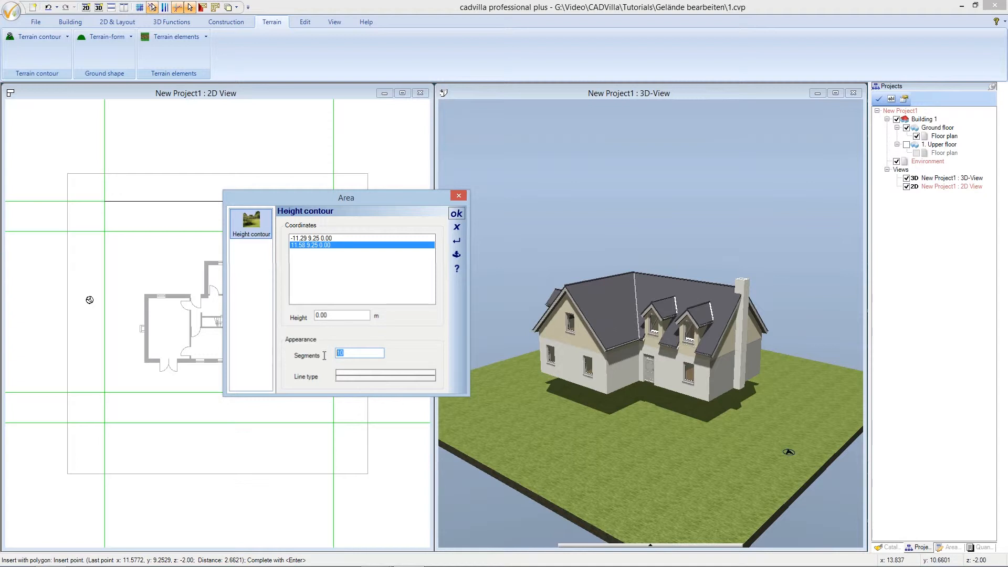
text(3)
click(456, 214)
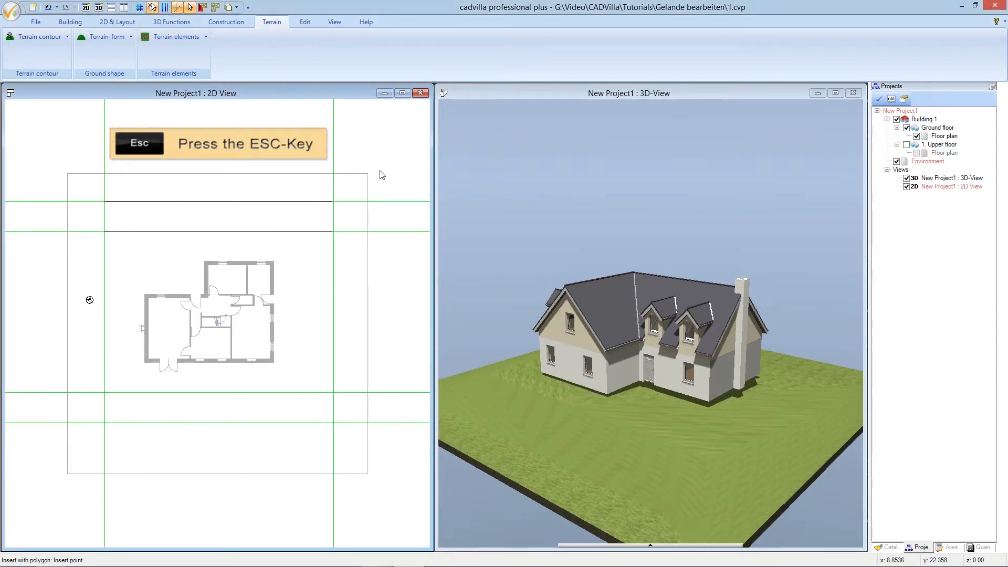
key(Escape)
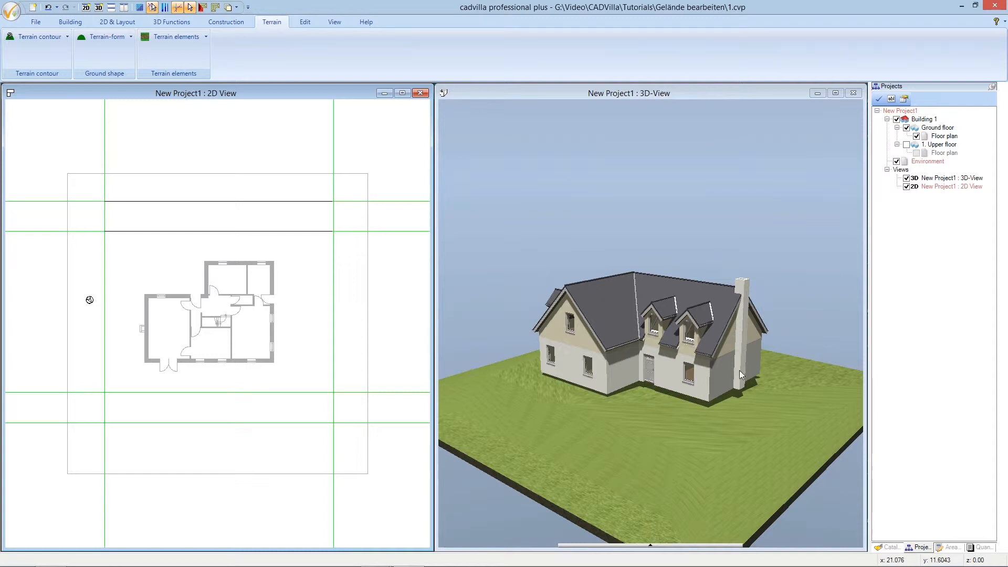
Step: Draw a height contour along the guideline just below the house, from the left to the right vertical guideline
mouse_move(773, 388)
mouse_down()
mouse_move(701, 374)
mouse_move(771, 397)
mouse_up()
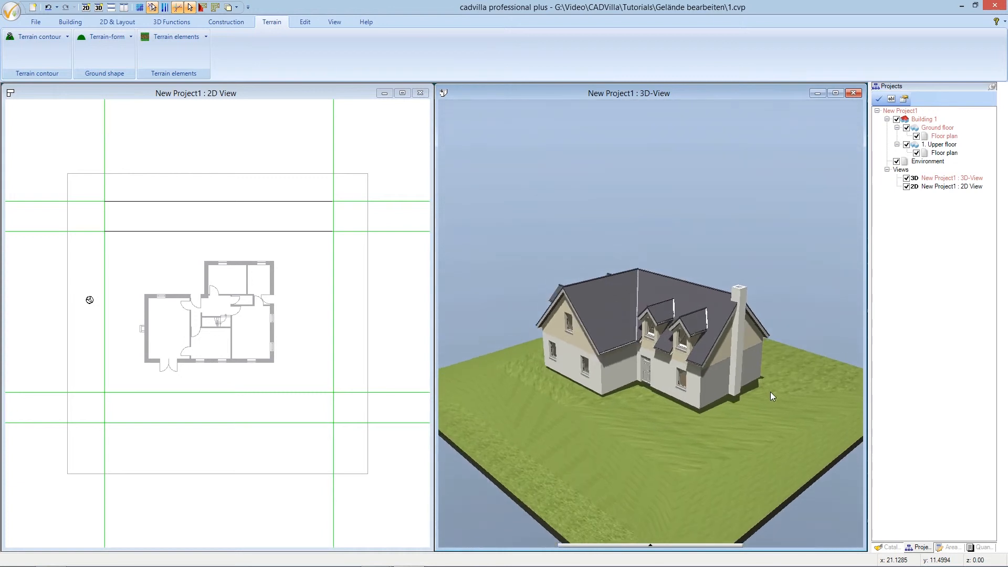
drag(562, 415, 559, 409)
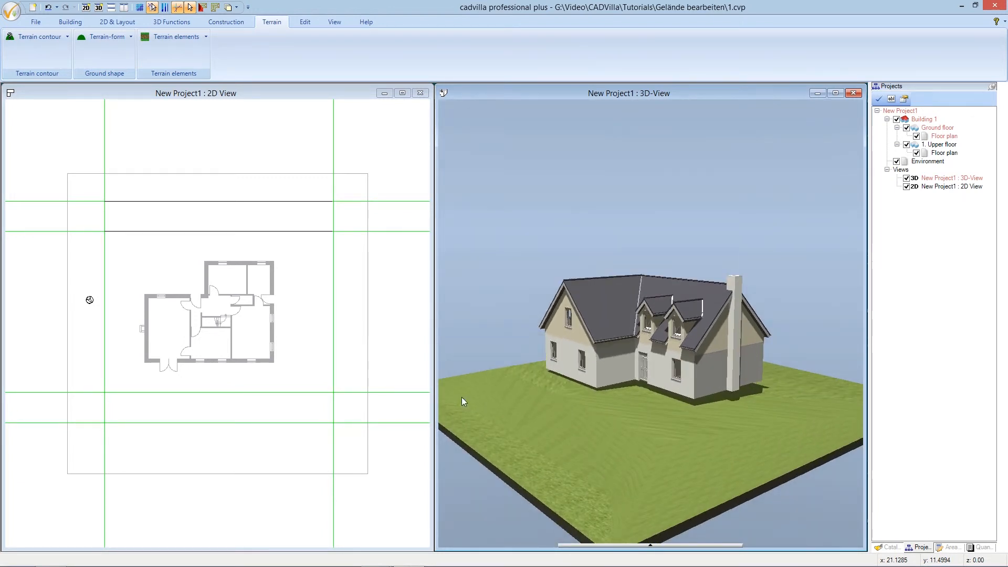
click(45, 38)
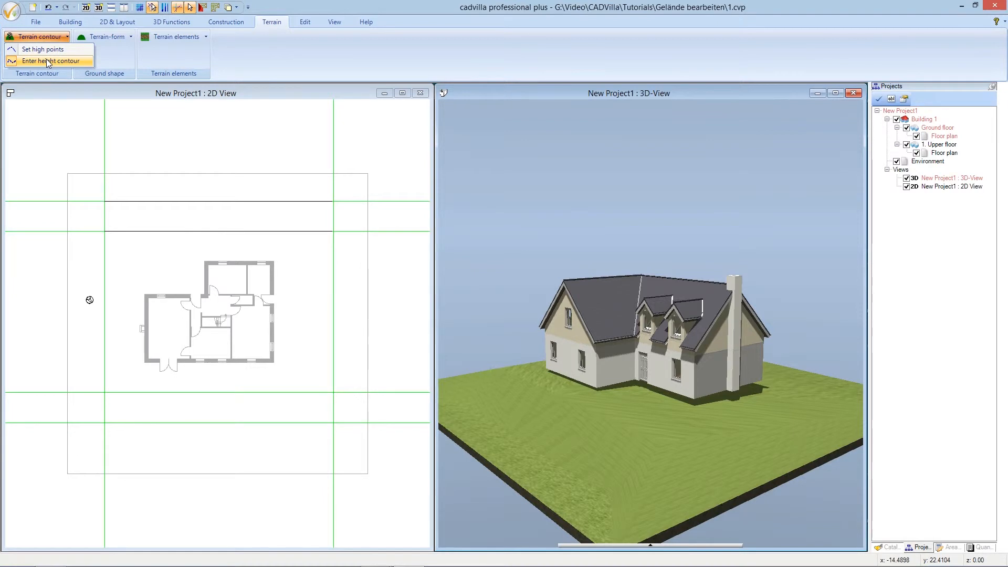
click(47, 60)
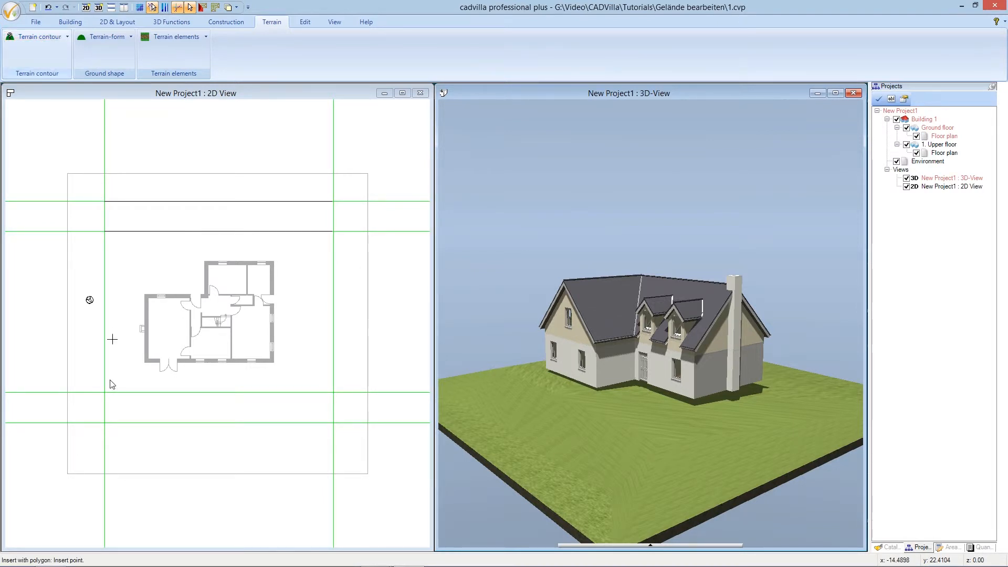
click(105, 393)
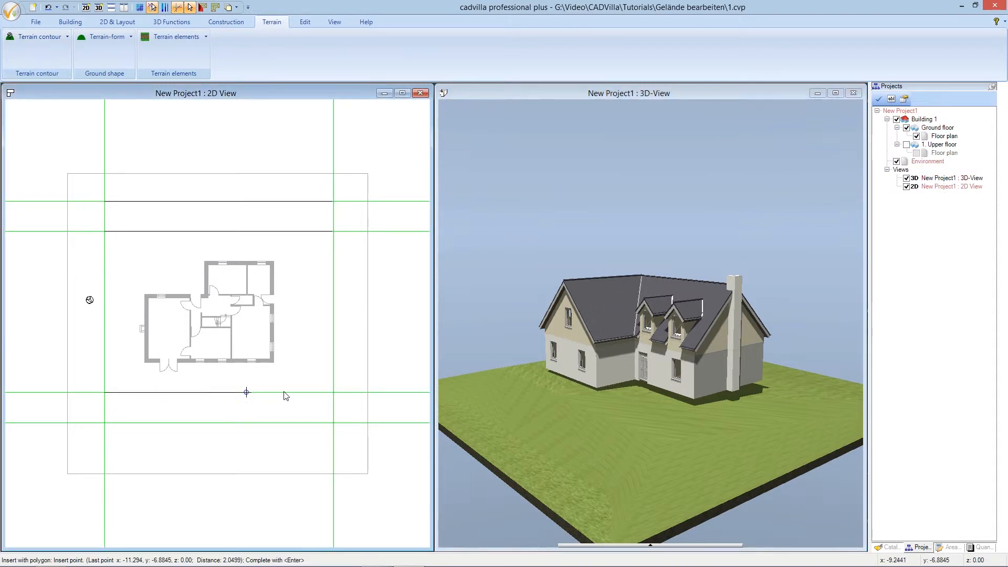
click(334, 393)
right_click(350, 374)
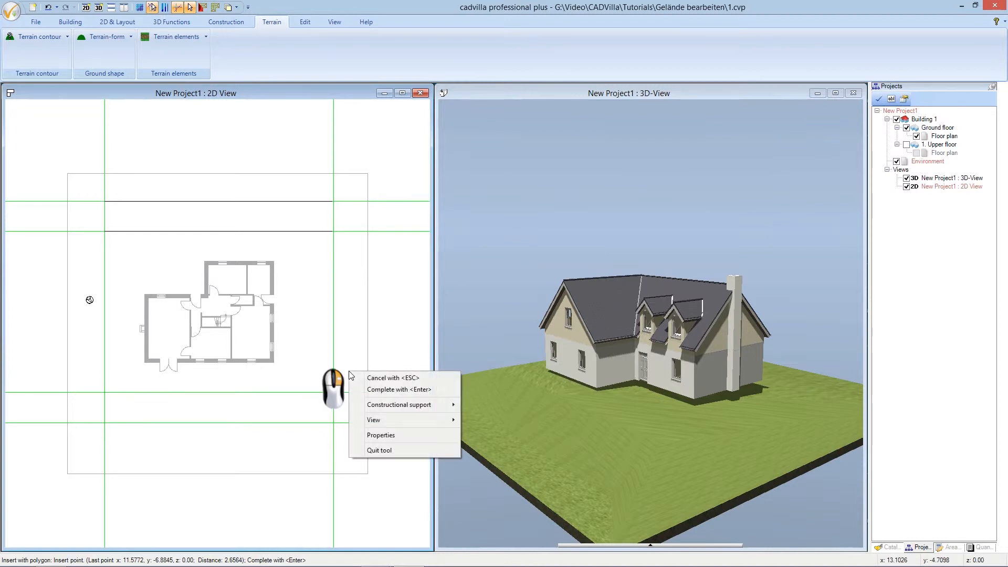
click(437, 389)
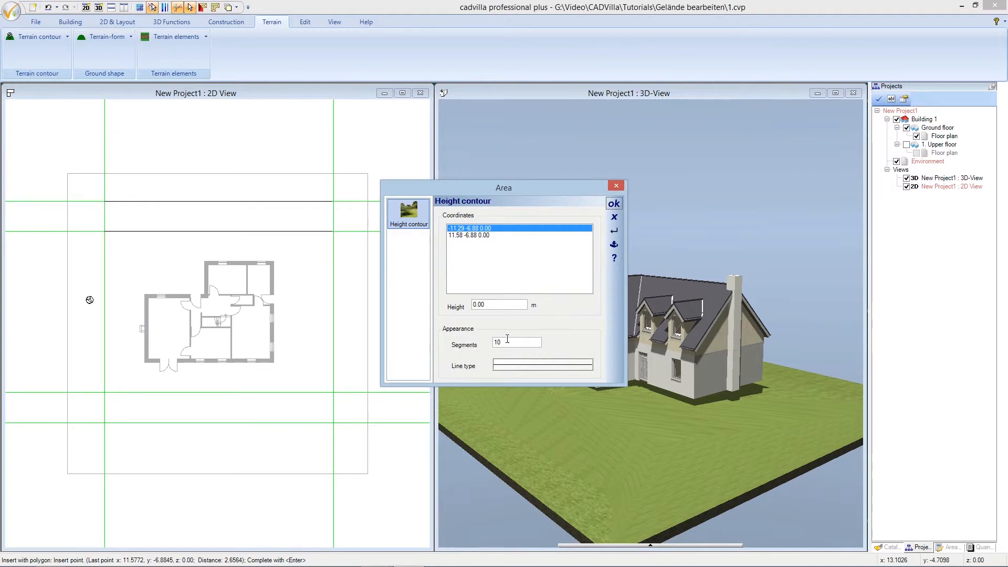
Step: Change the segment count of the height contour just below the house and accept the contour
drag(506, 343, 487, 343)
click(612, 204)
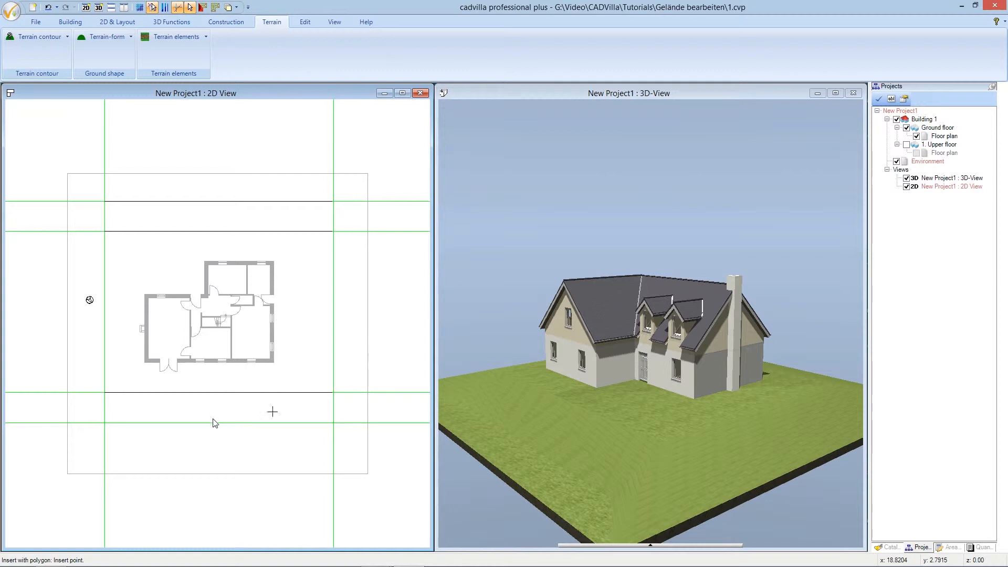
Step: Draw a height contour along the lowest horizontal guideline, from the left to the right vertical guideline
click(105, 423)
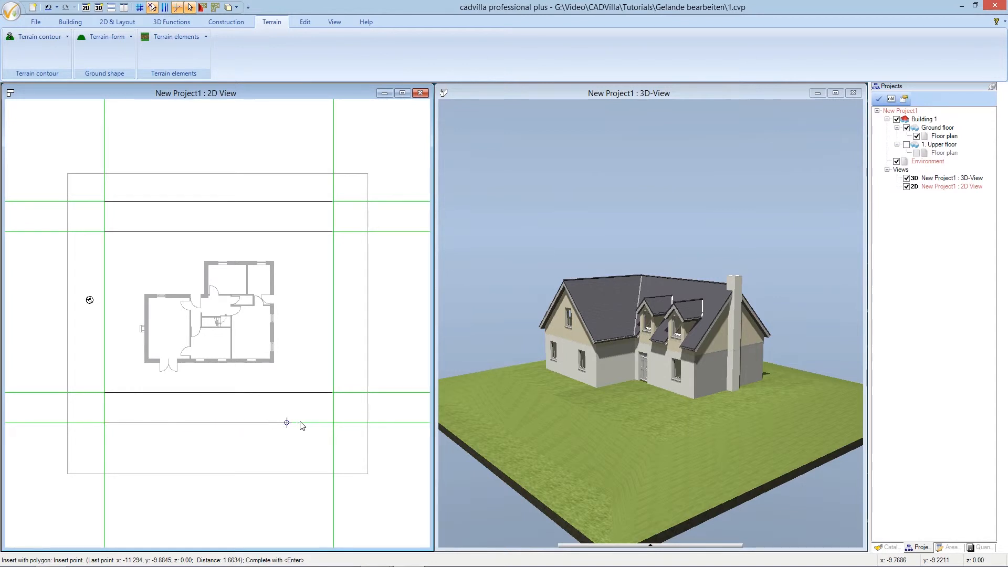
click(337, 425)
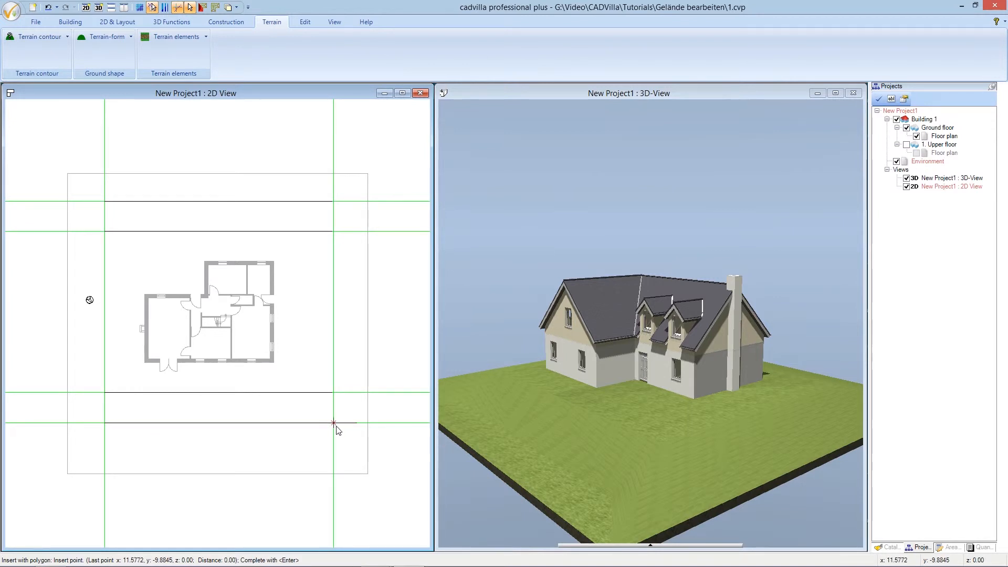
right_click(359, 412)
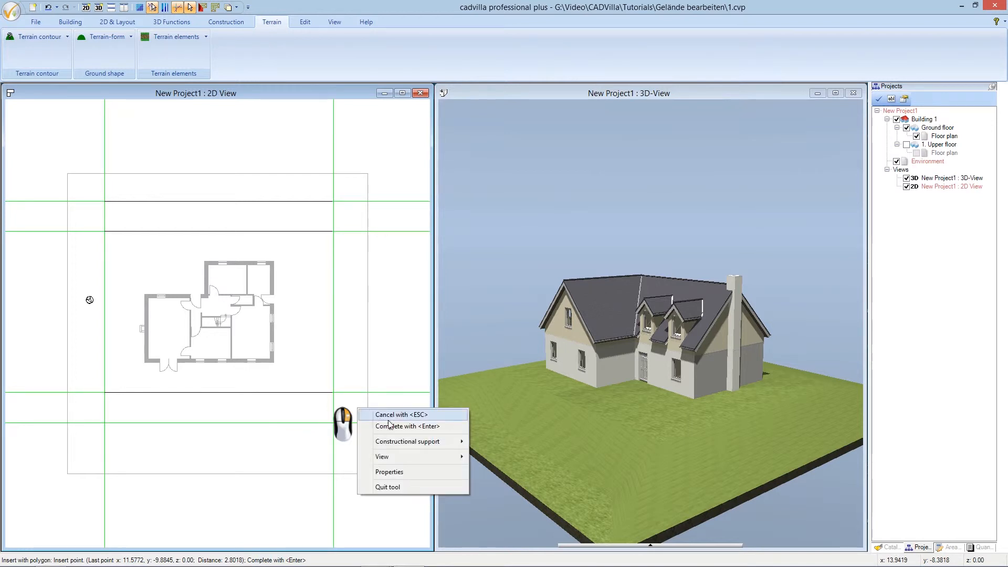
click(449, 426)
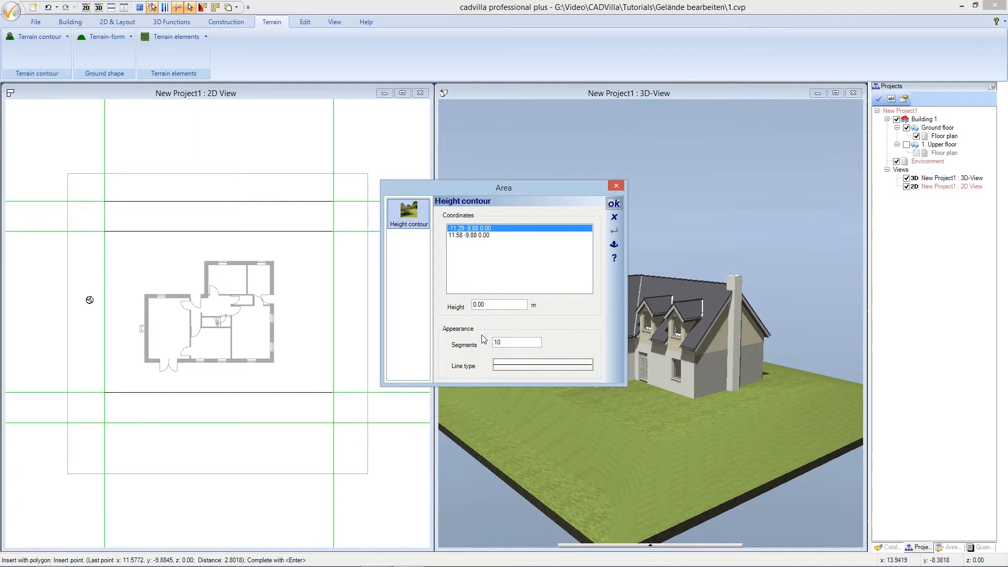
Step: Set both points of the lowest height contour to height 2 m and its segments to 3, and accept the contour
drag(486, 305, 467, 307)
text(2)
click(466, 236)
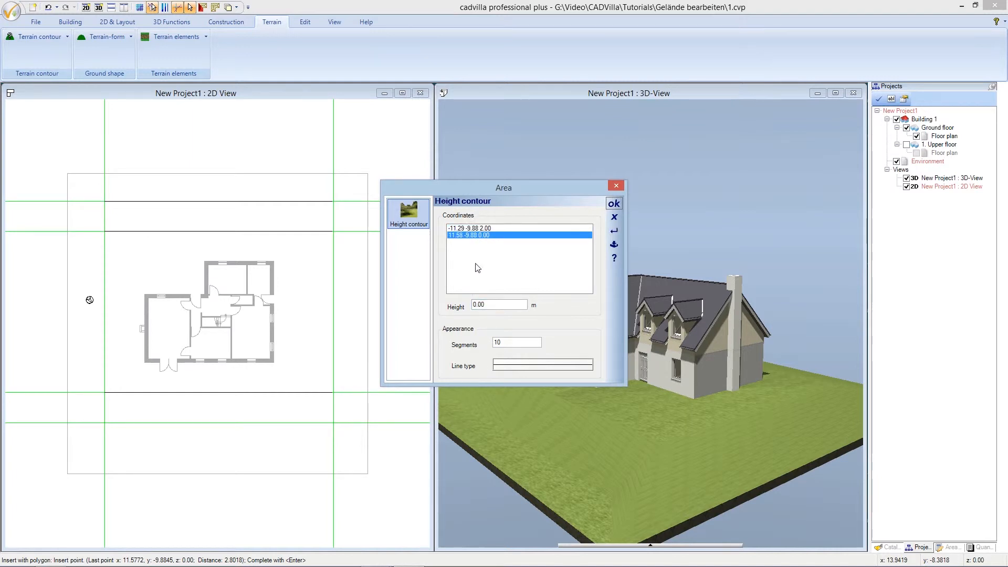
drag(489, 305, 467, 306)
text(2)
key(Return)
drag(508, 342, 487, 342)
text(3)
click(611, 206)
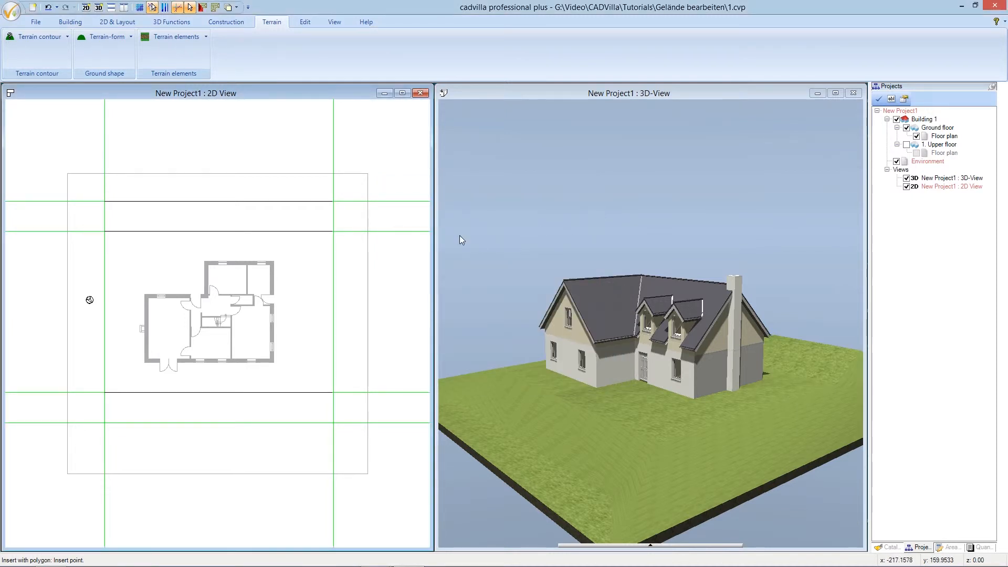
key(Escape)
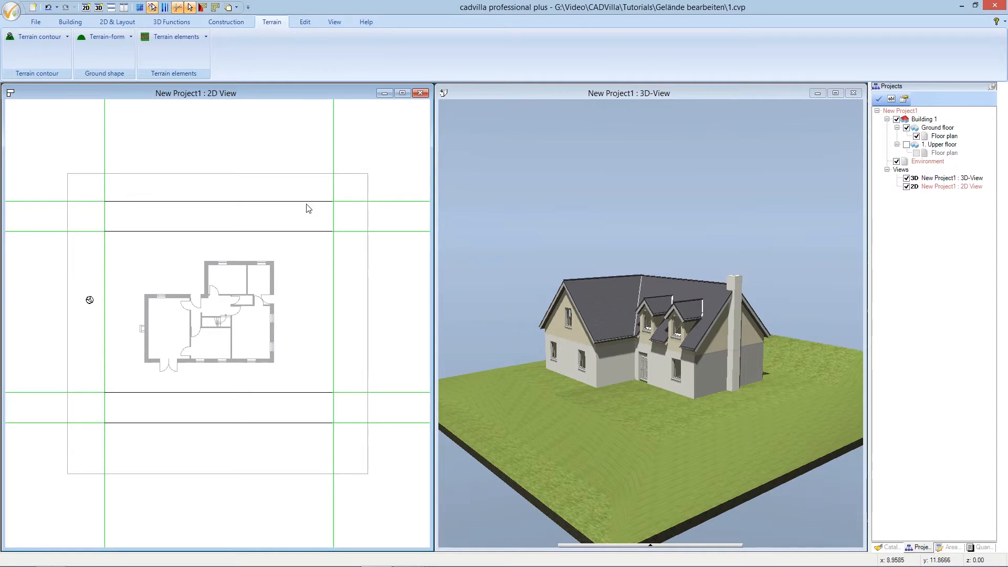
Step: Check the uppermost height contour's properties and examine the shaped terrain around the house in 3D
click(290, 202)
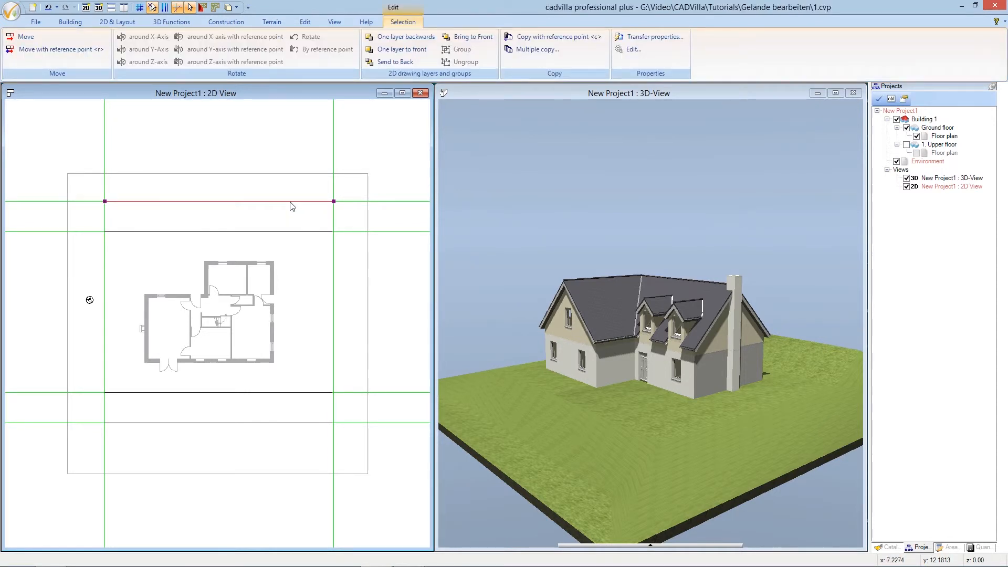
right_click(290, 203)
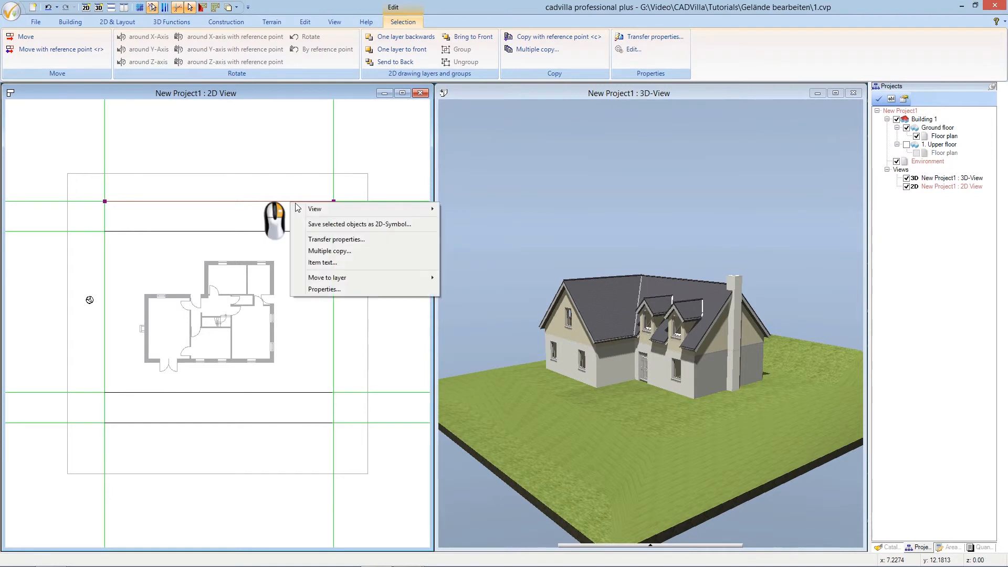
click(349, 290)
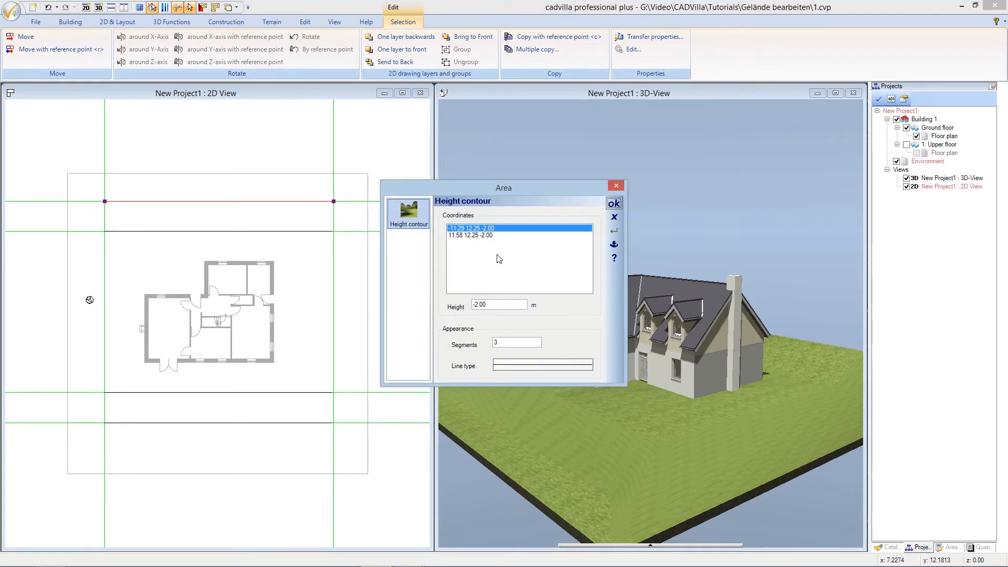
click(614, 219)
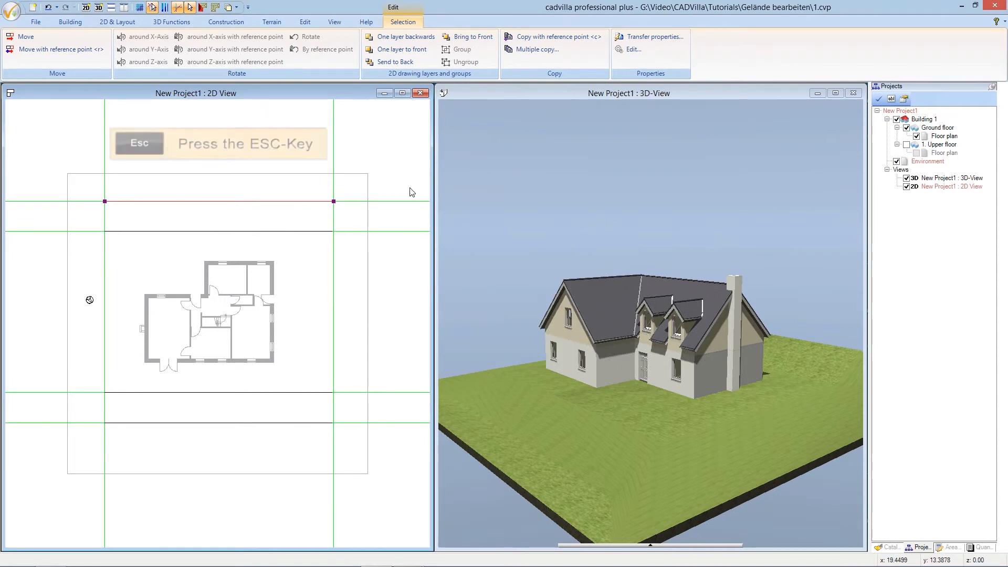
key(Escape)
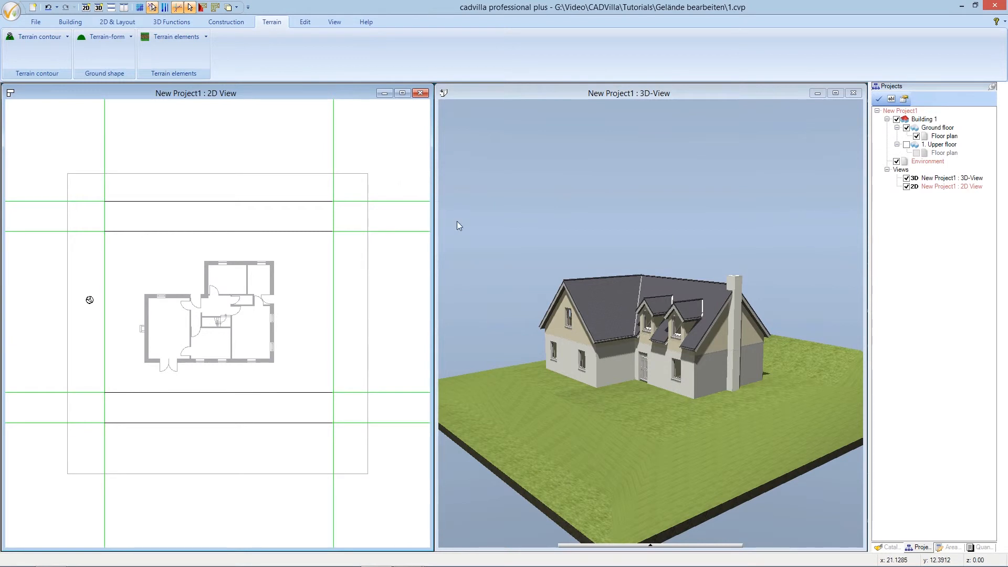
drag(693, 387, 462, 389)
scroll(577, 420, down, 2)
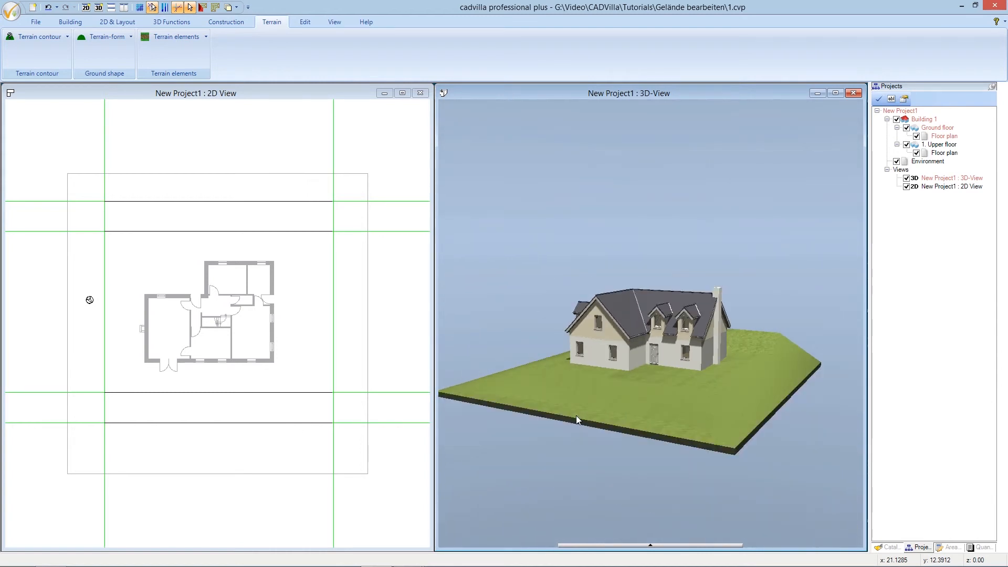
mouse_move(654, 410)
mouse_down()
mouse_move(607, 415)
mouse_move(717, 420)
mouse_move(614, 417)
mouse_move(655, 420)
mouse_up()
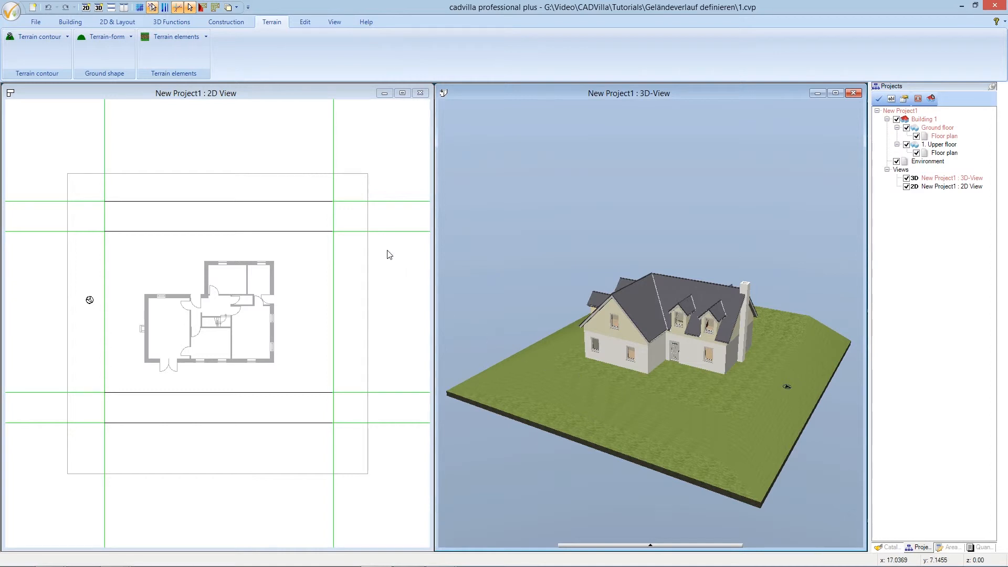
Step: Draw a height contour down the left vertical guideline with a point at each of its four horizontal guideline intersections
click(302, 94)
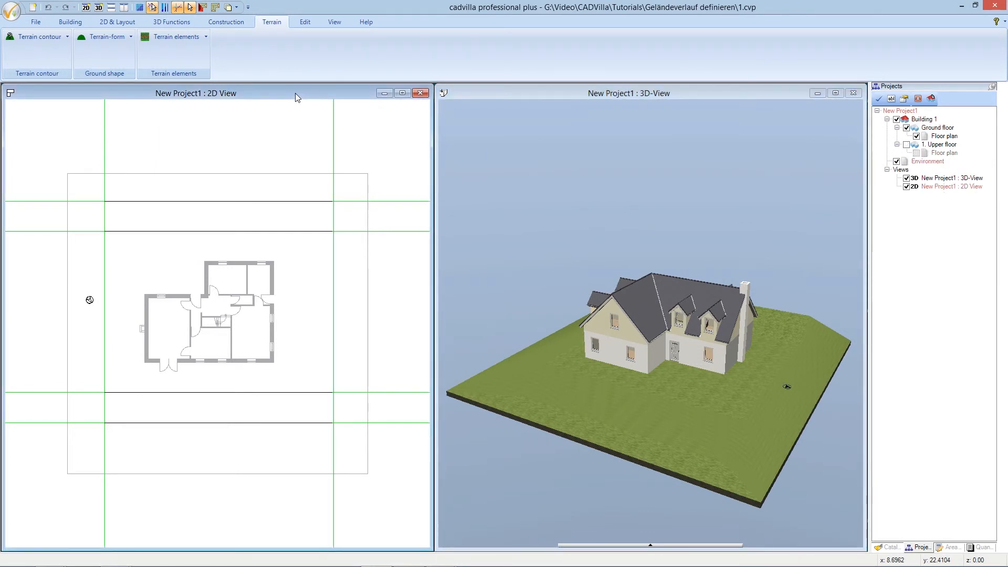
click(48, 39)
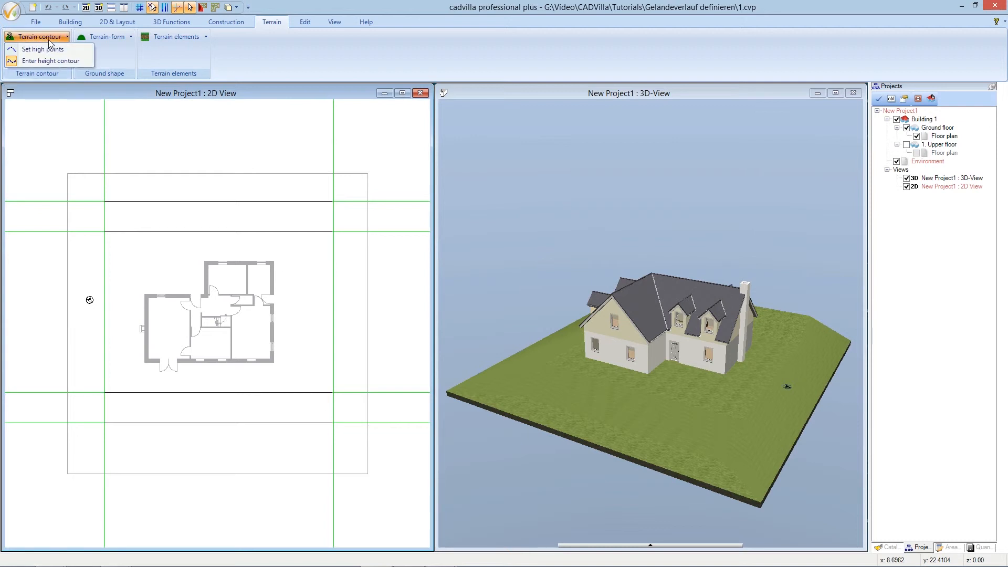
click(83, 61)
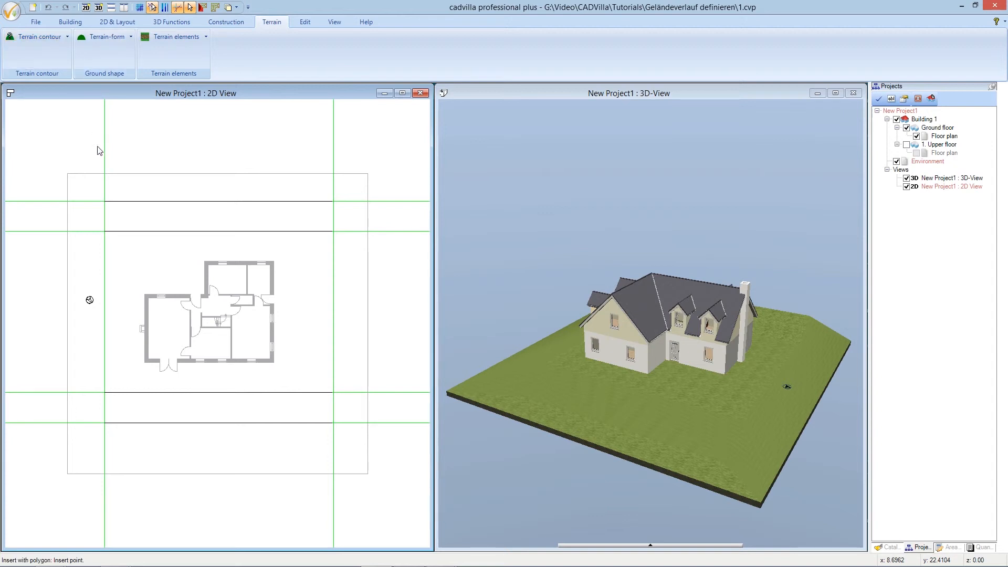
click(105, 202)
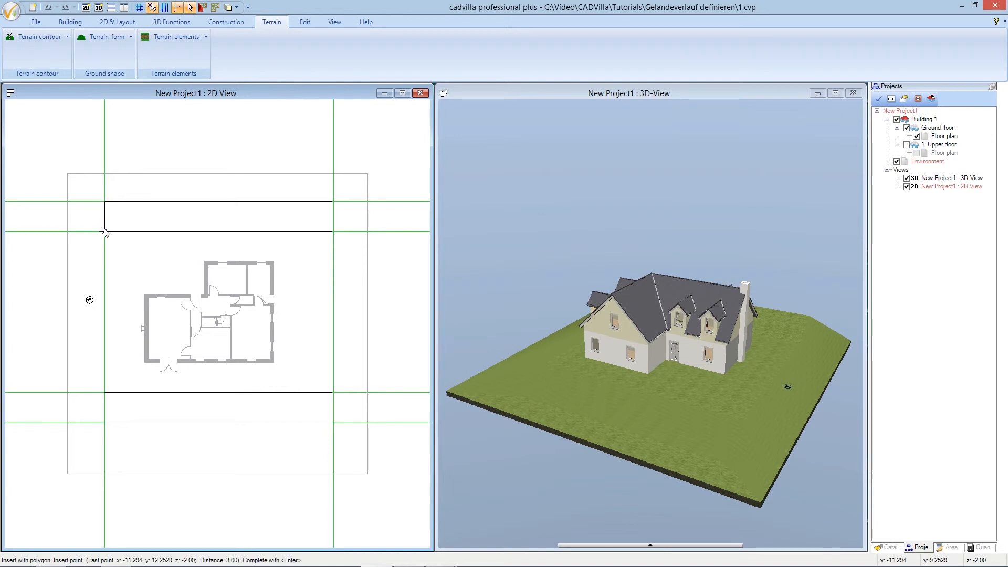
click(105, 232)
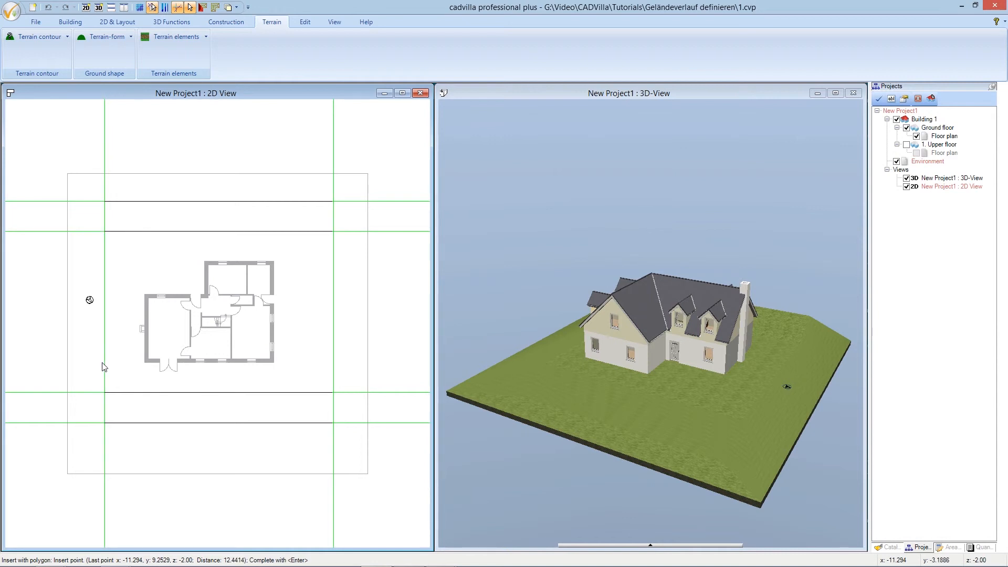
click(105, 395)
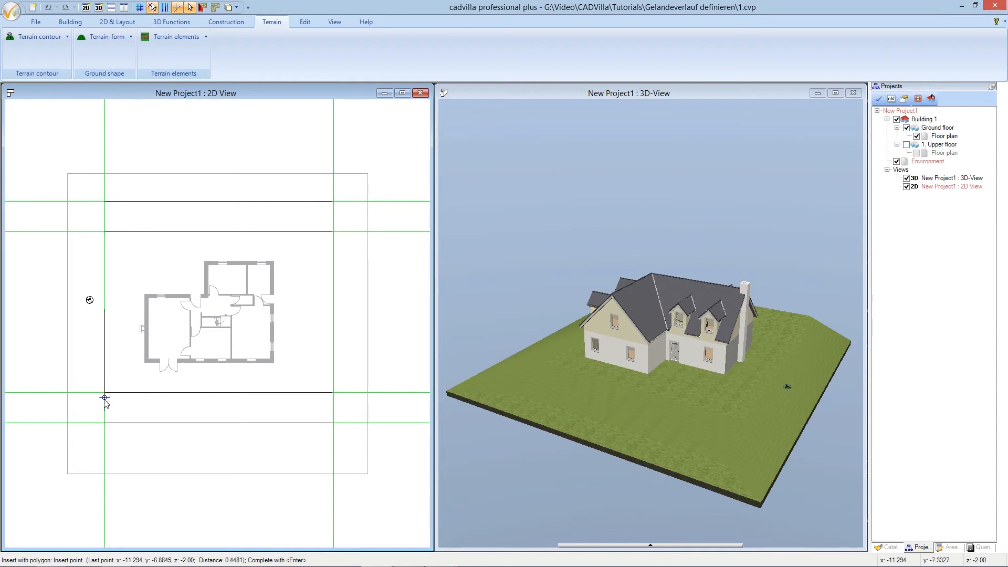
click(105, 423)
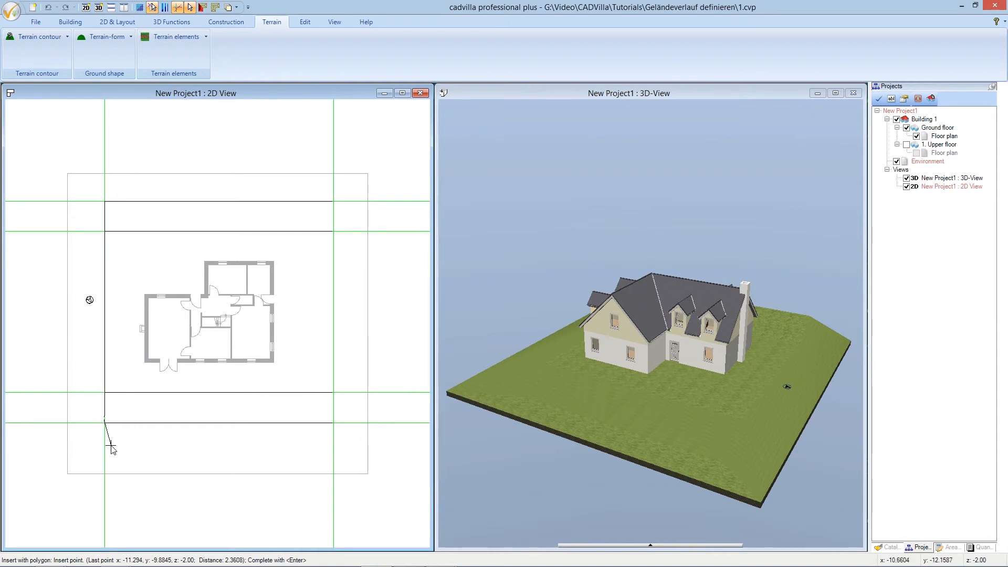
right_click(111, 448)
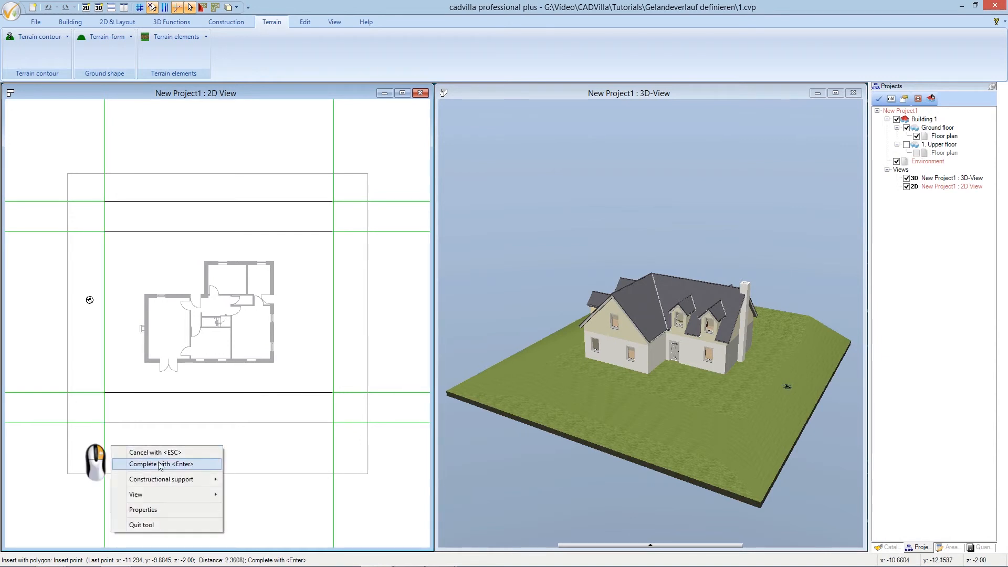
click(180, 465)
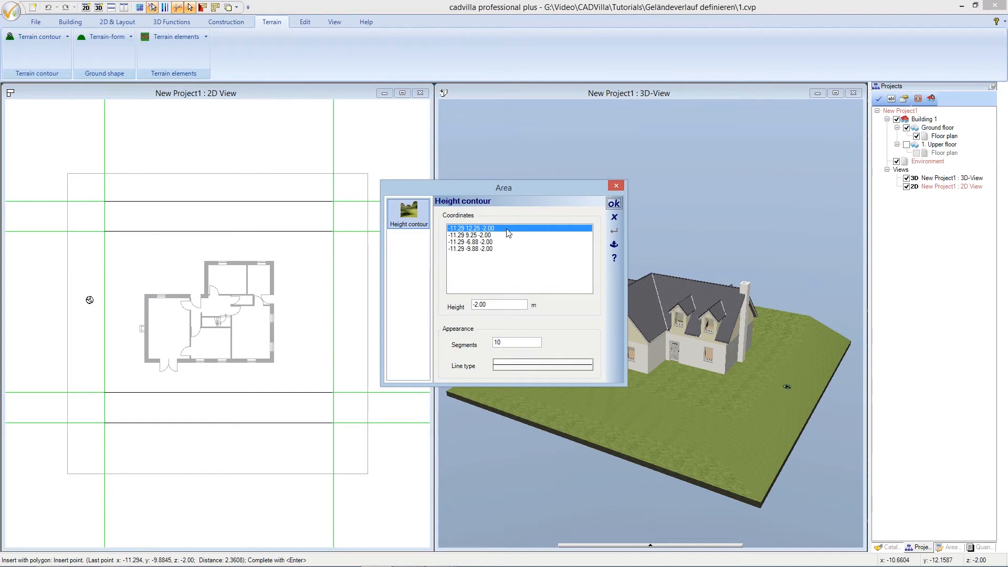
Step: Set the left contour's second and third points to height 0 m and its fourth to 2 m, change its segments and accept
click(490, 236)
drag(496, 303, 466, 309)
text(0)
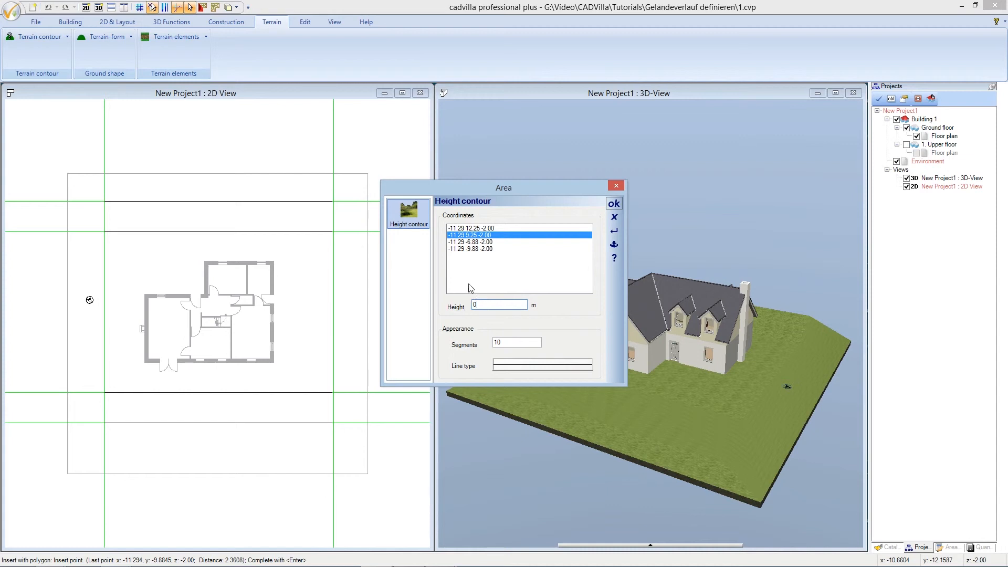
click(479, 242)
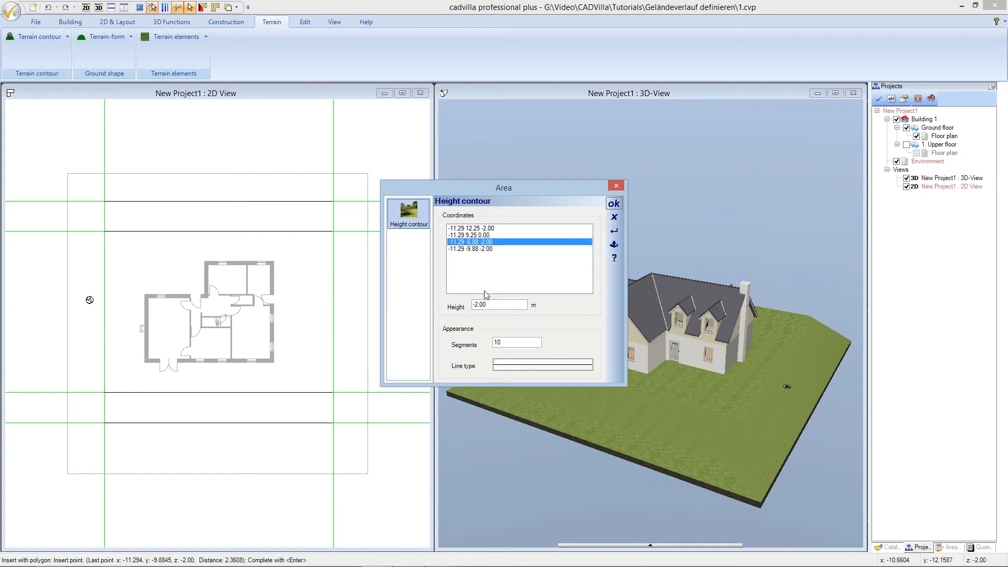
drag(483, 304, 466, 305)
key(BackSpace)
text(0)
click(483, 249)
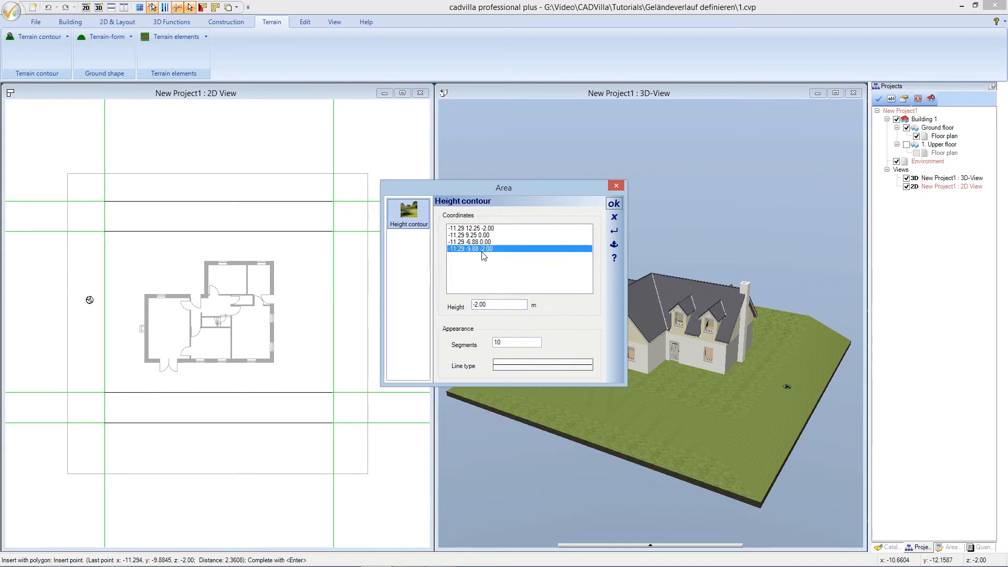
drag(488, 301, 464, 301)
text(2)
key(Tab)
key(BackSpace)
click(614, 204)
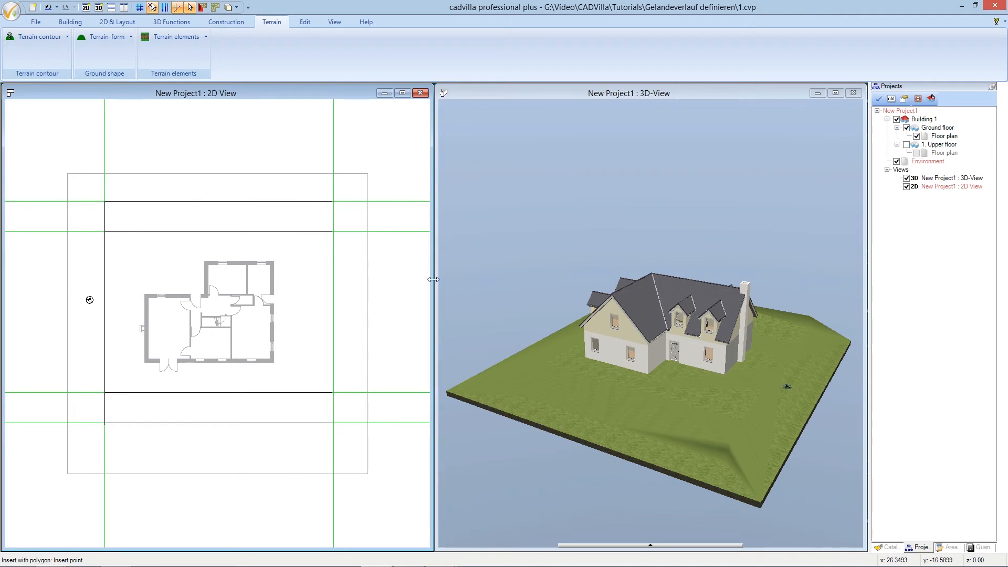
Step: Draw a height contour down the right vertical guideline with points at its four horizontal guideline intersections
click(337, 209)
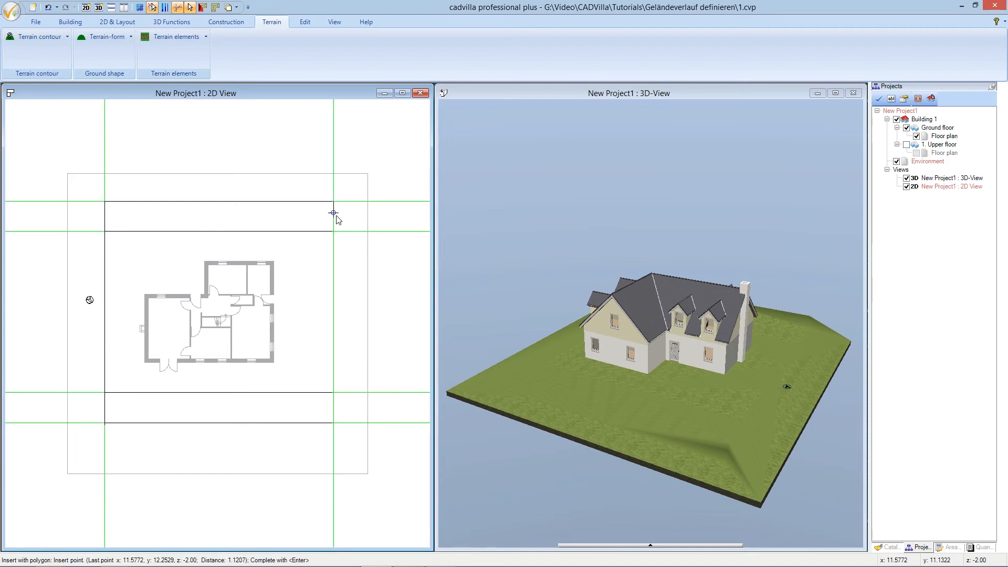
click(337, 239)
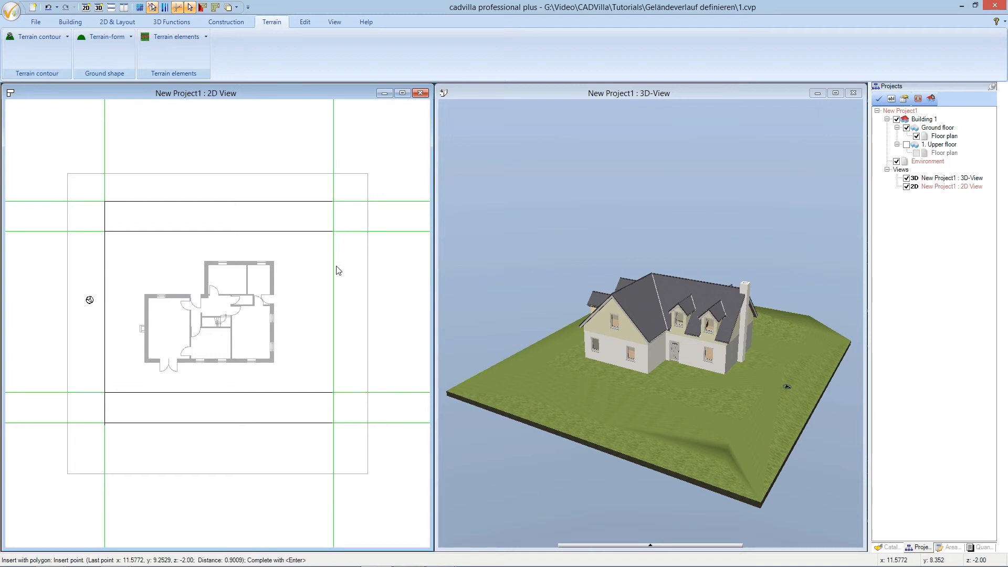
click(334, 393)
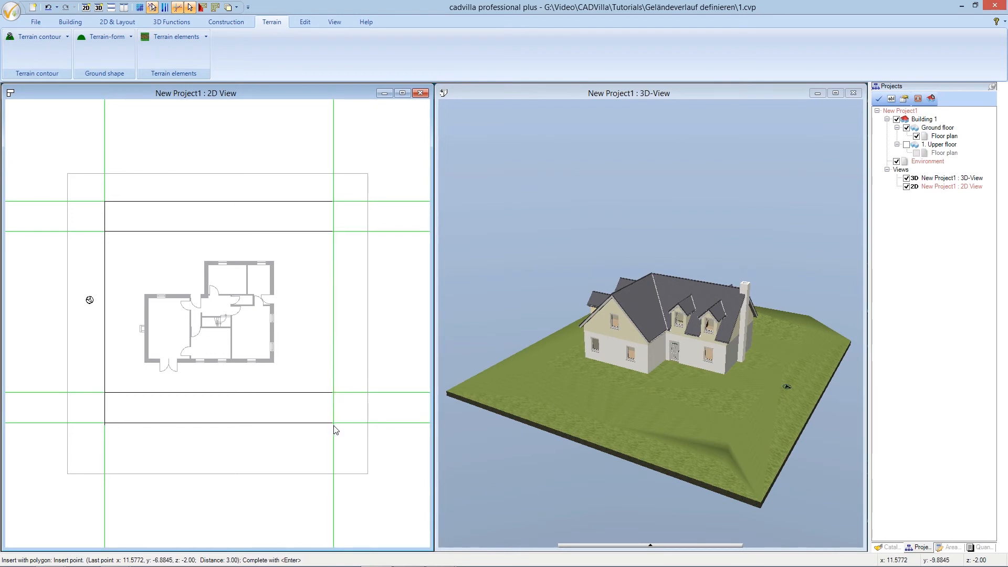
click(334, 422)
right_click(344, 436)
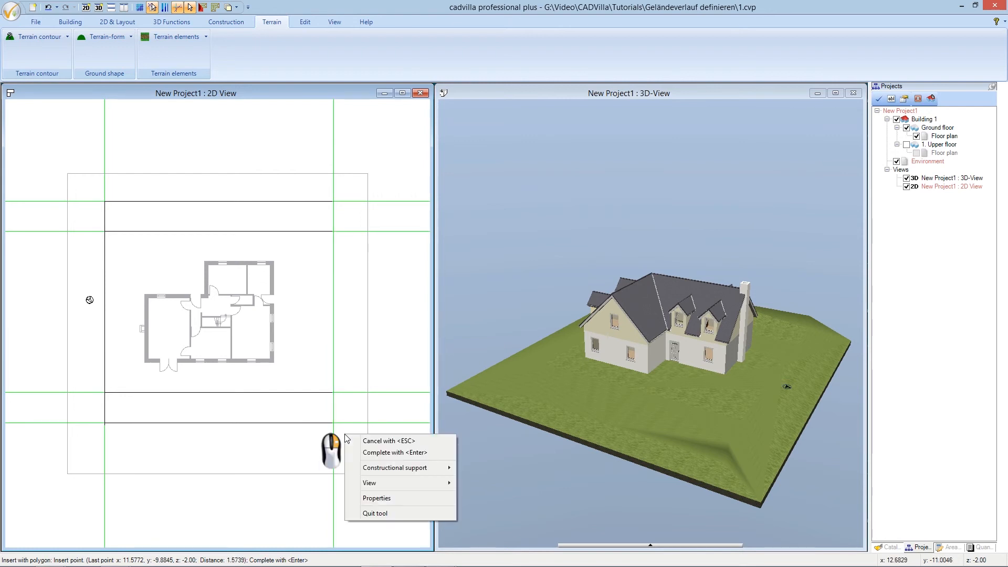
click(434, 453)
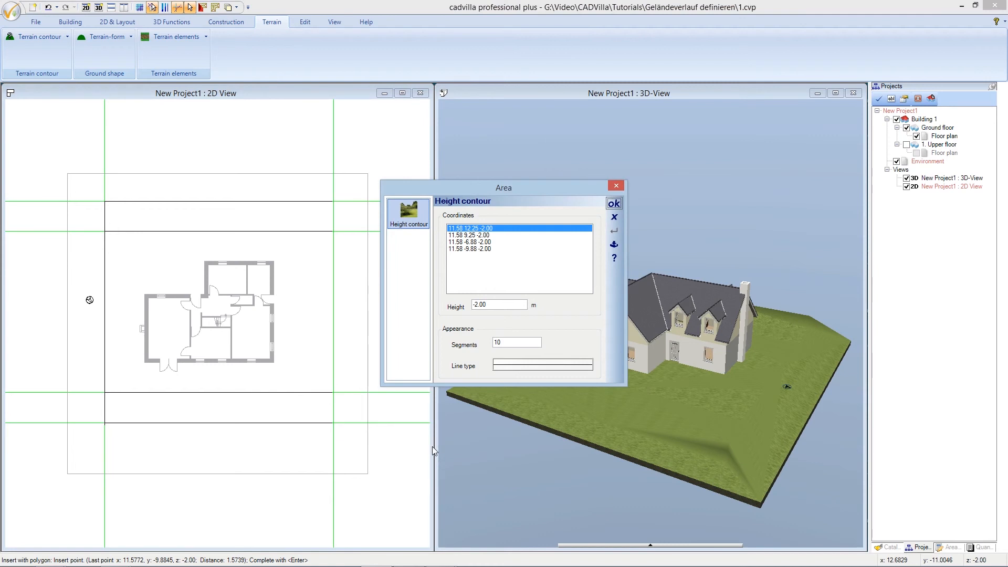
Step: Set the right contour's second and third points to height 0 m and its fourth to 2 m, change its segments and accept
click(490, 236)
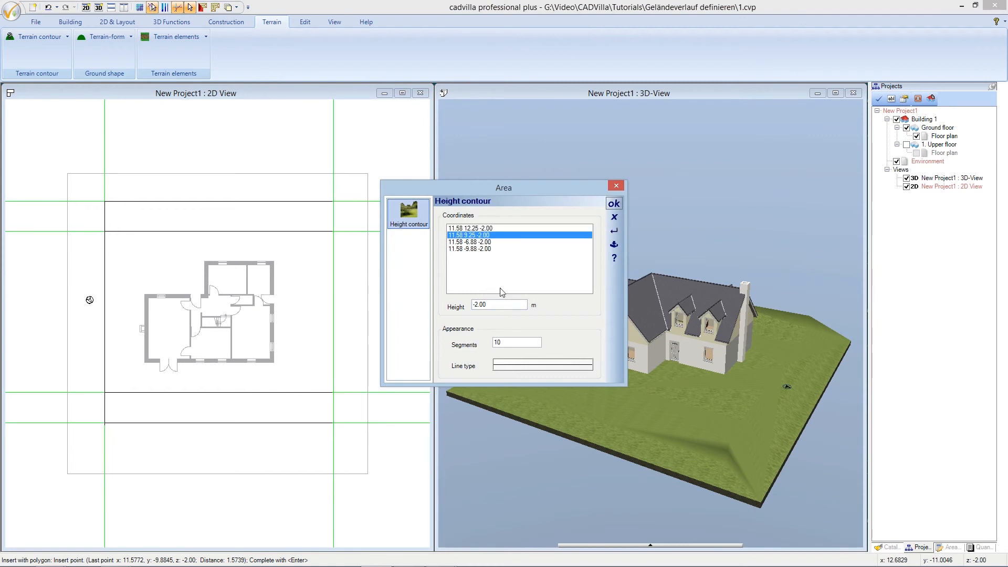
drag(496, 305, 466, 307)
text(0)
click(475, 243)
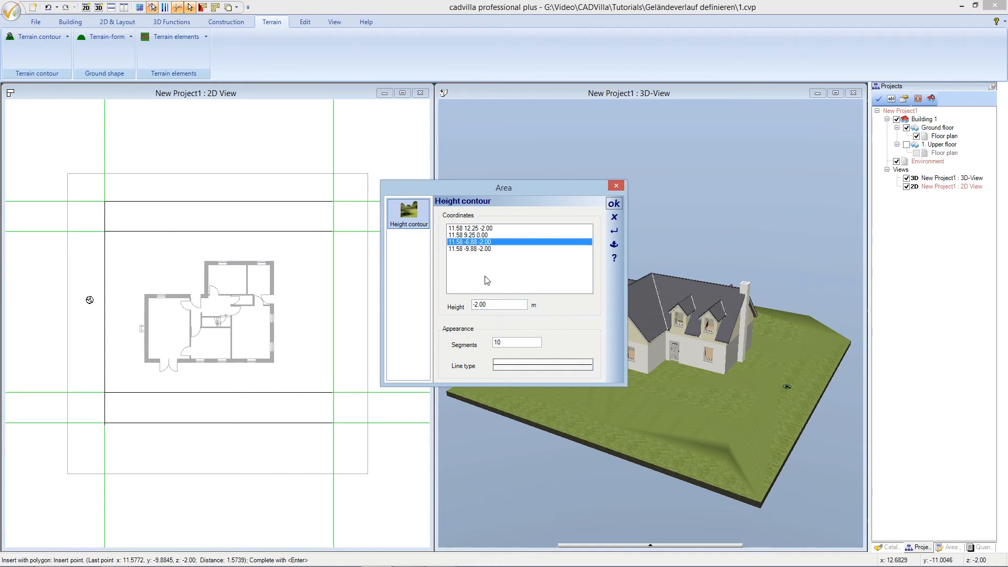
drag(491, 304, 470, 305)
text(0)
click(471, 249)
drag(492, 304, 467, 305)
text(2)
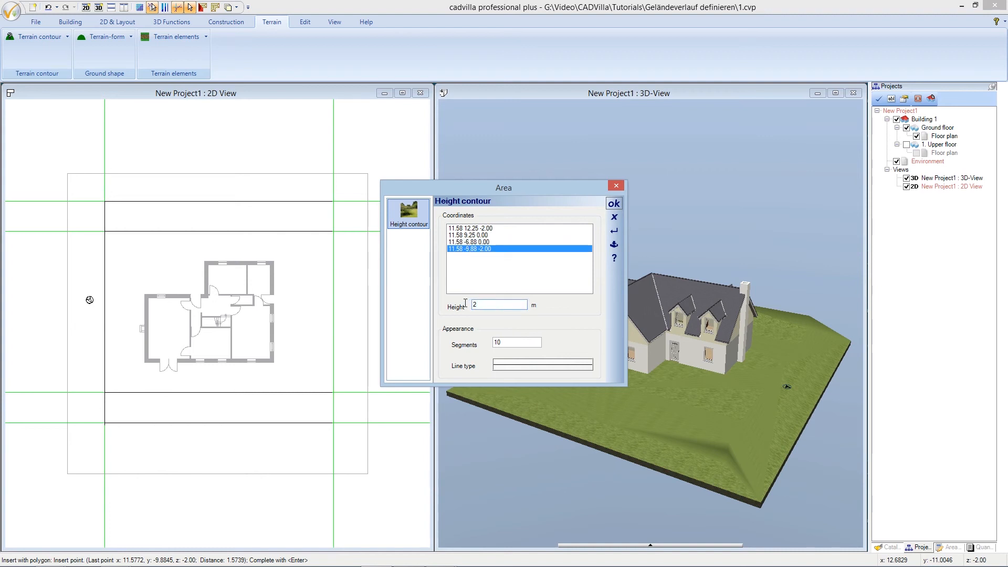
drag(503, 342, 482, 340)
click(614, 205)
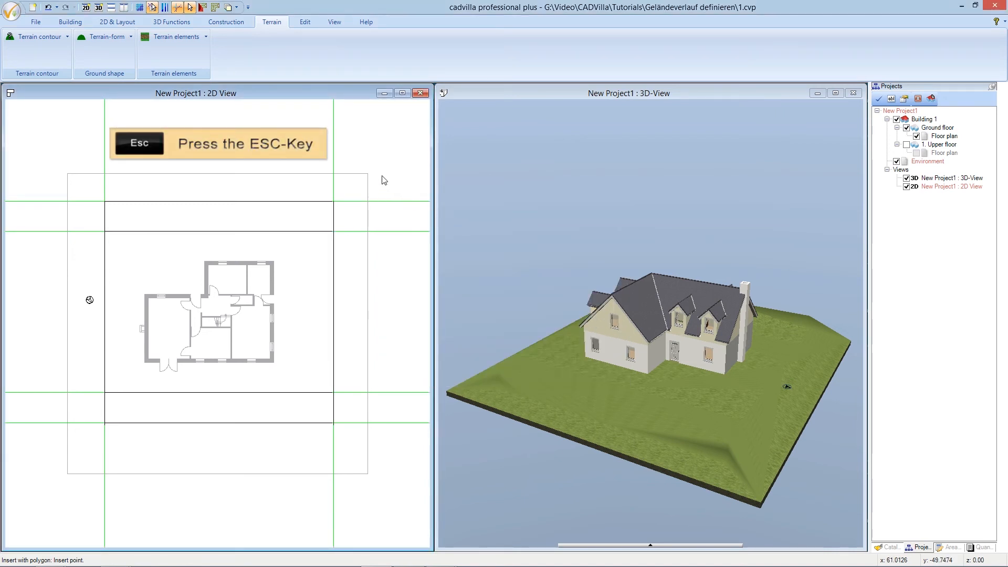
key(Escape)
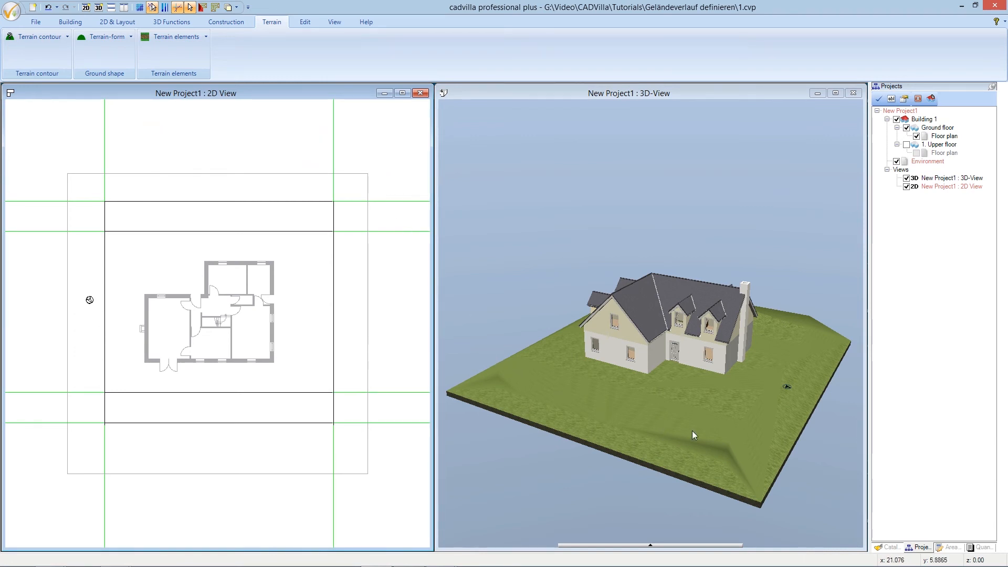
drag(825, 456, 572, 455)
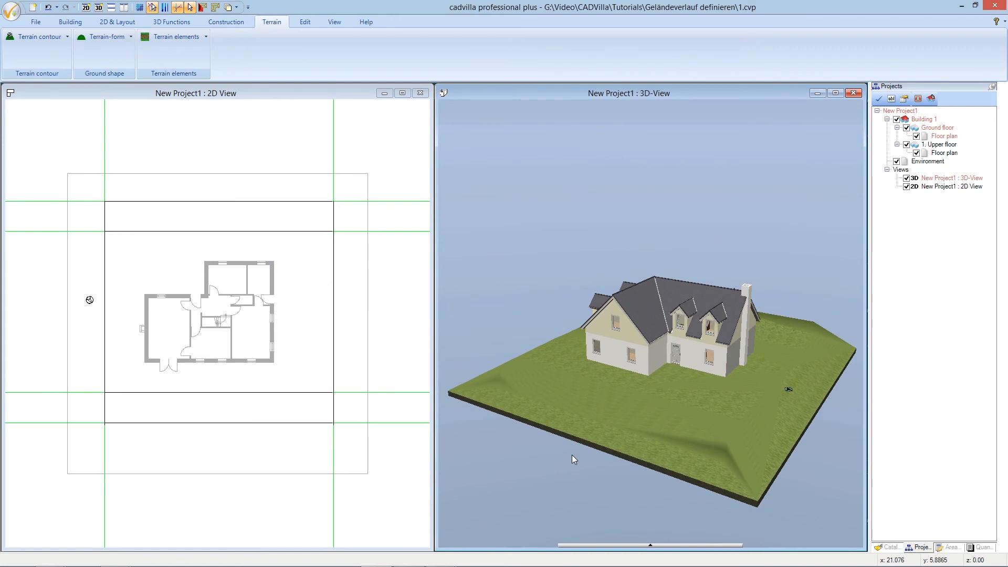